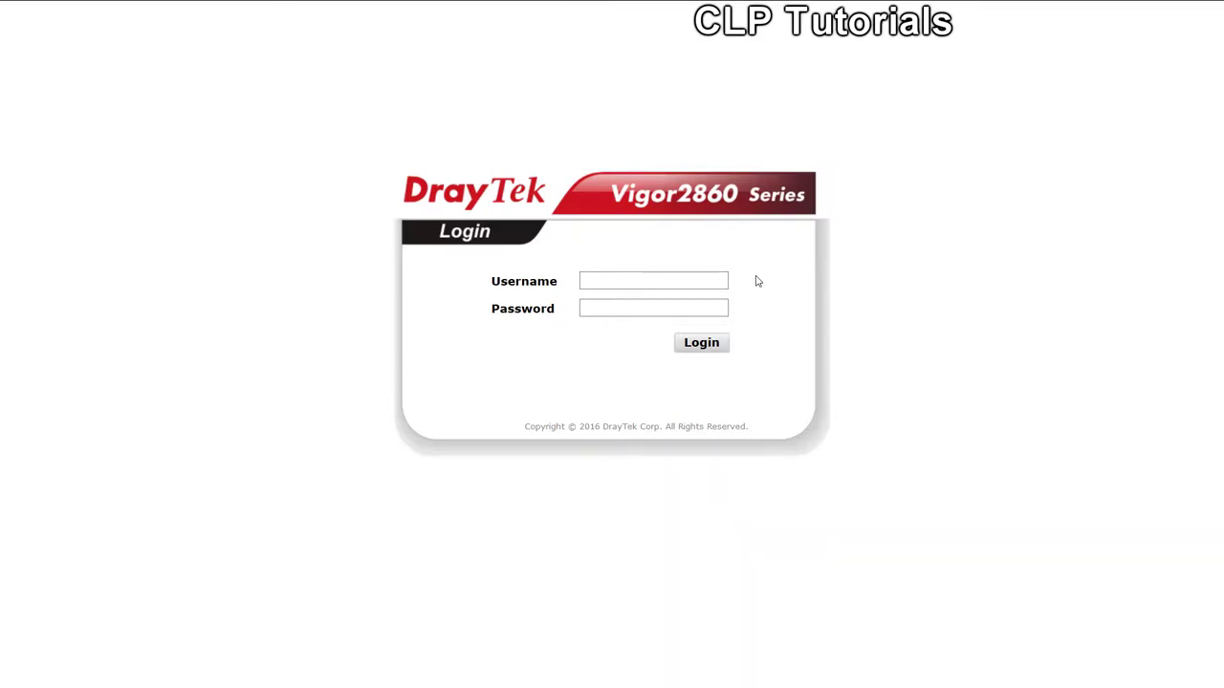
Log in with the default administrator username and password to open the Dashboard
{"action": "type", "text": "admin"}
{"action": "key", "text": "Tab"}
{"action": "type", "text": "admin"}
{"action": "left_click", "coordinate": [697, 348]}
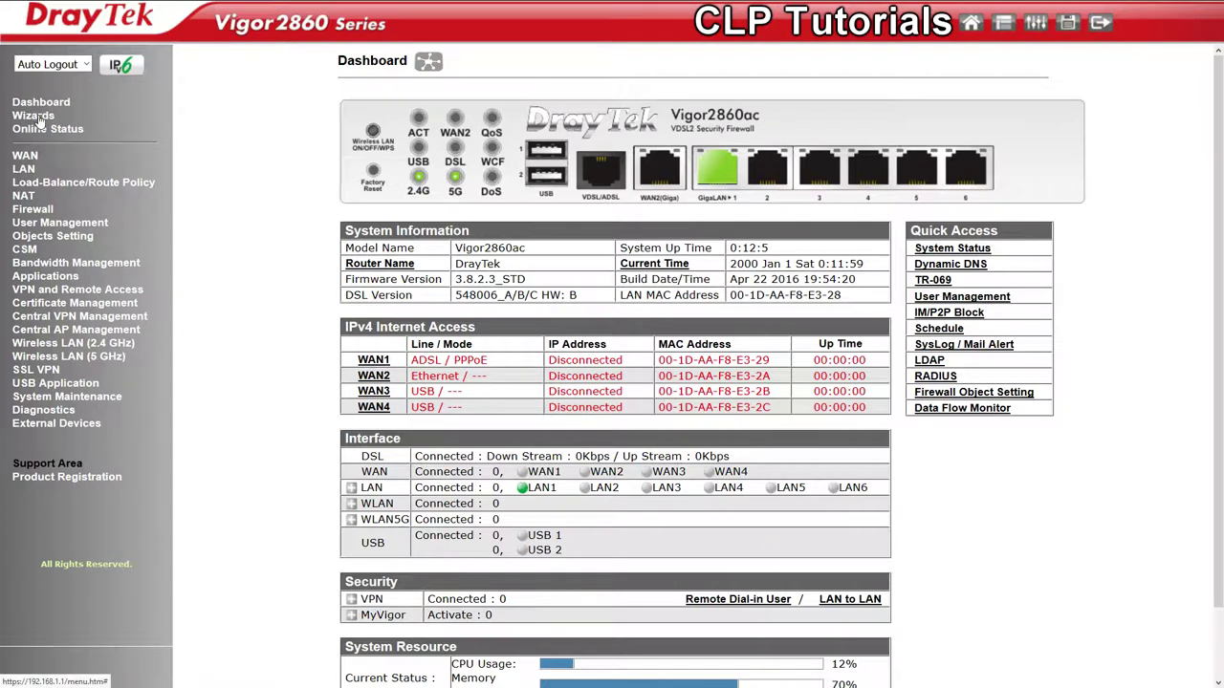
Start the Quick Start Wizard, replace the old login password with a new one, and continue
{"action": "left_click", "coordinate": [38, 118]}
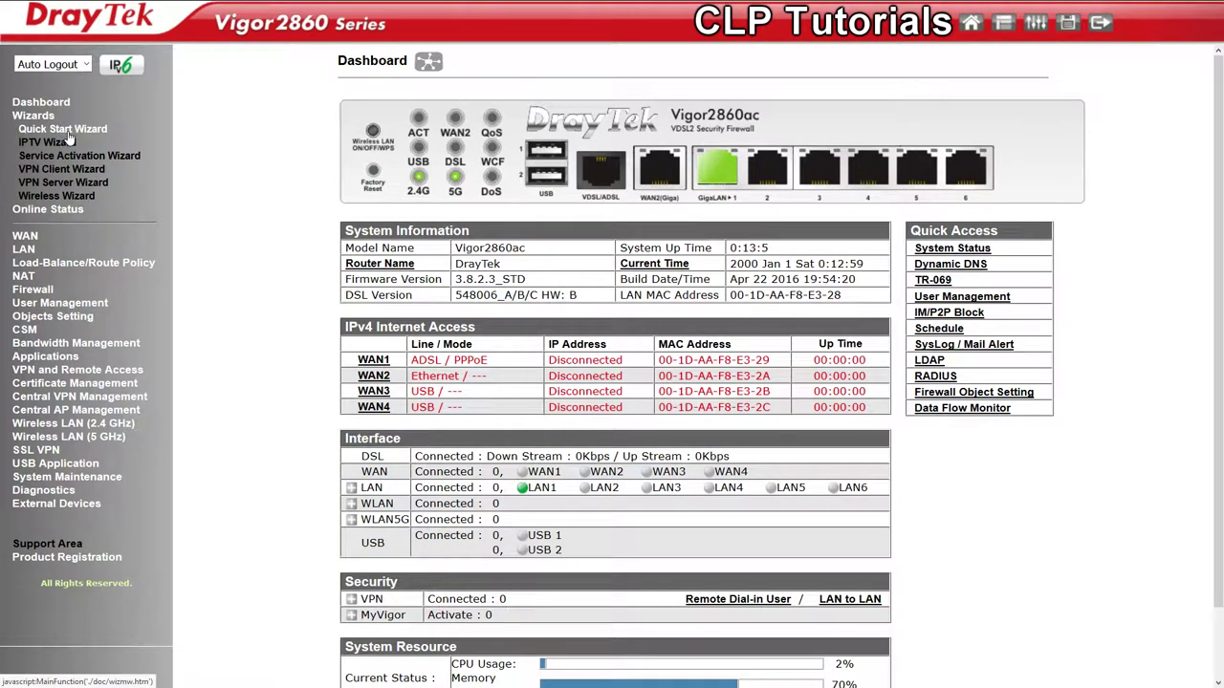
{"action": "left_click", "coordinate": [65, 131]}
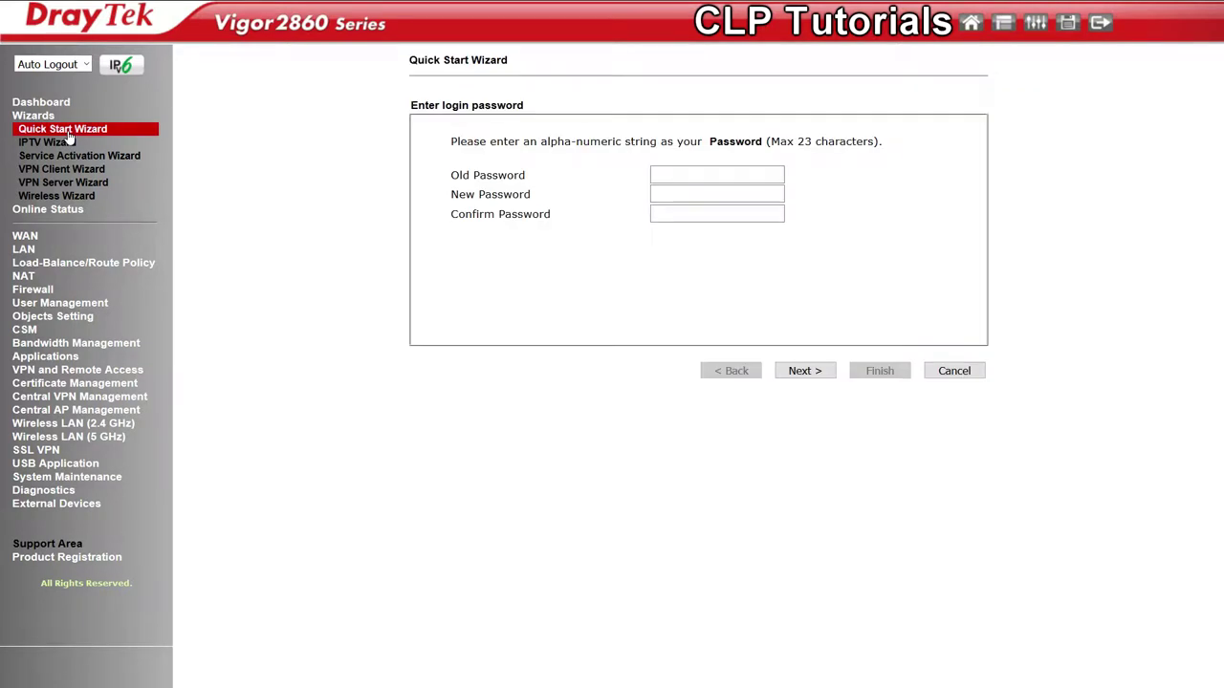
{"action": "left_click", "coordinate": [680, 176]}
{"action": "type", "text": "admin"}
{"action": "left_click", "coordinate": [707, 193]}
{"action": "type", "text": "administrator"}
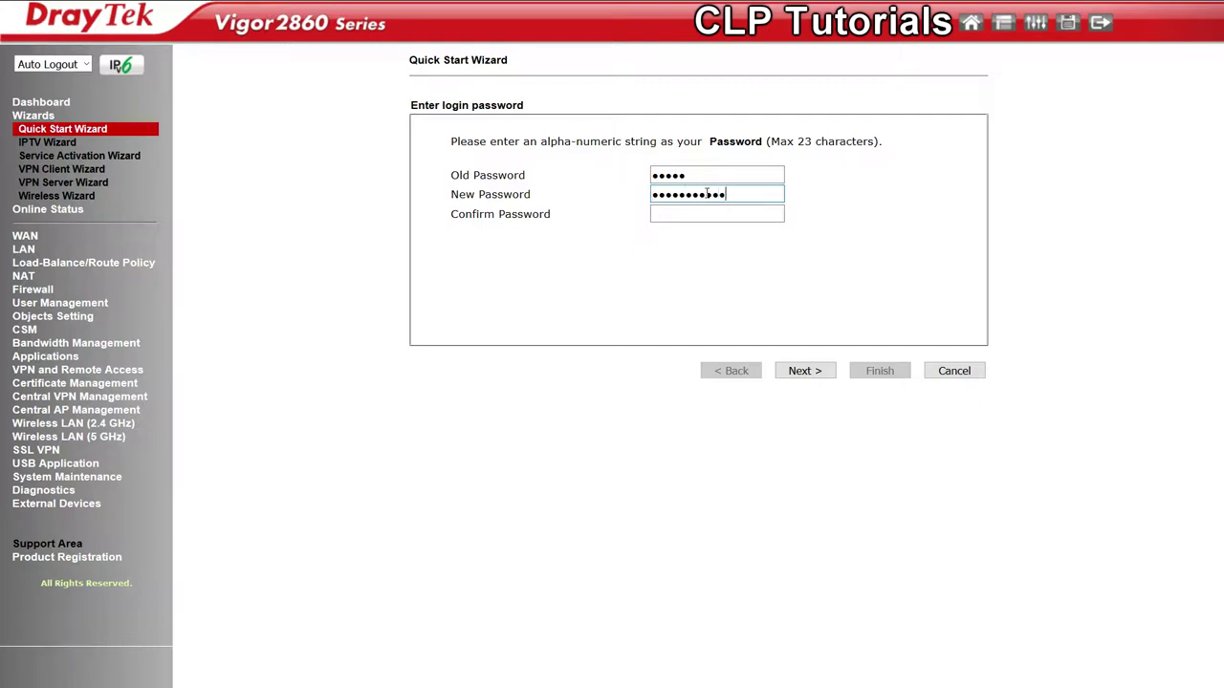
{"action": "key", "text": "Tab"}
{"action": "type", "text": "adminis"}
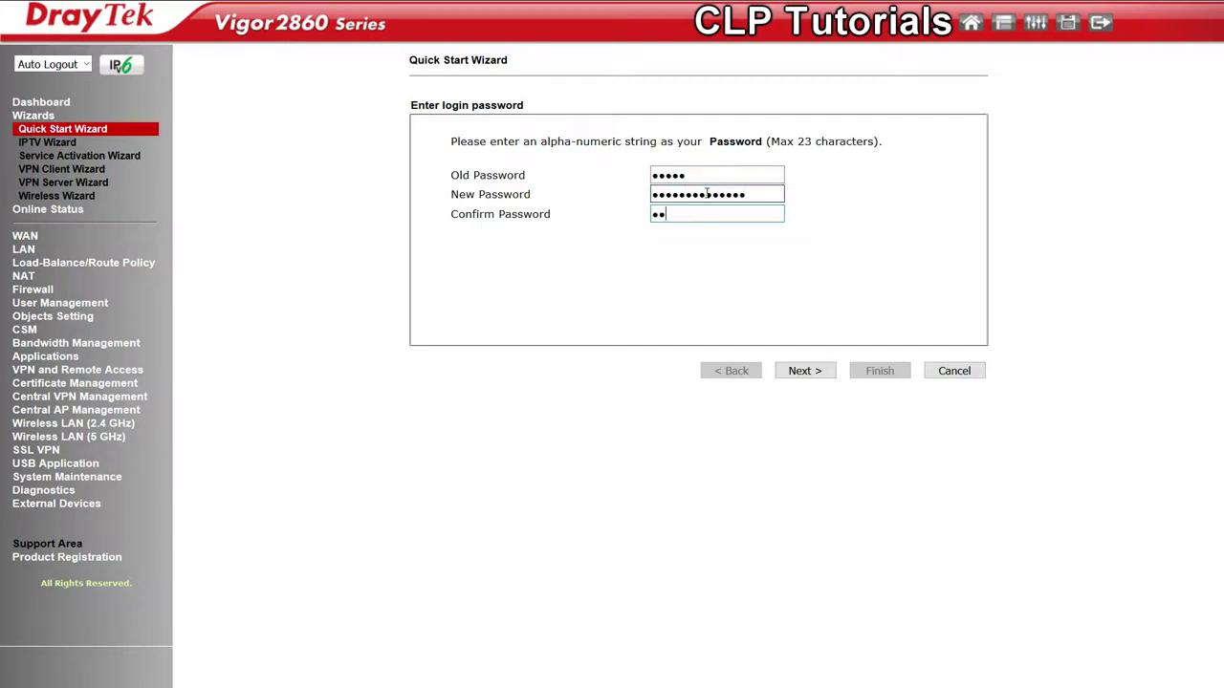
{"action": "type", "text": "tratorr"}
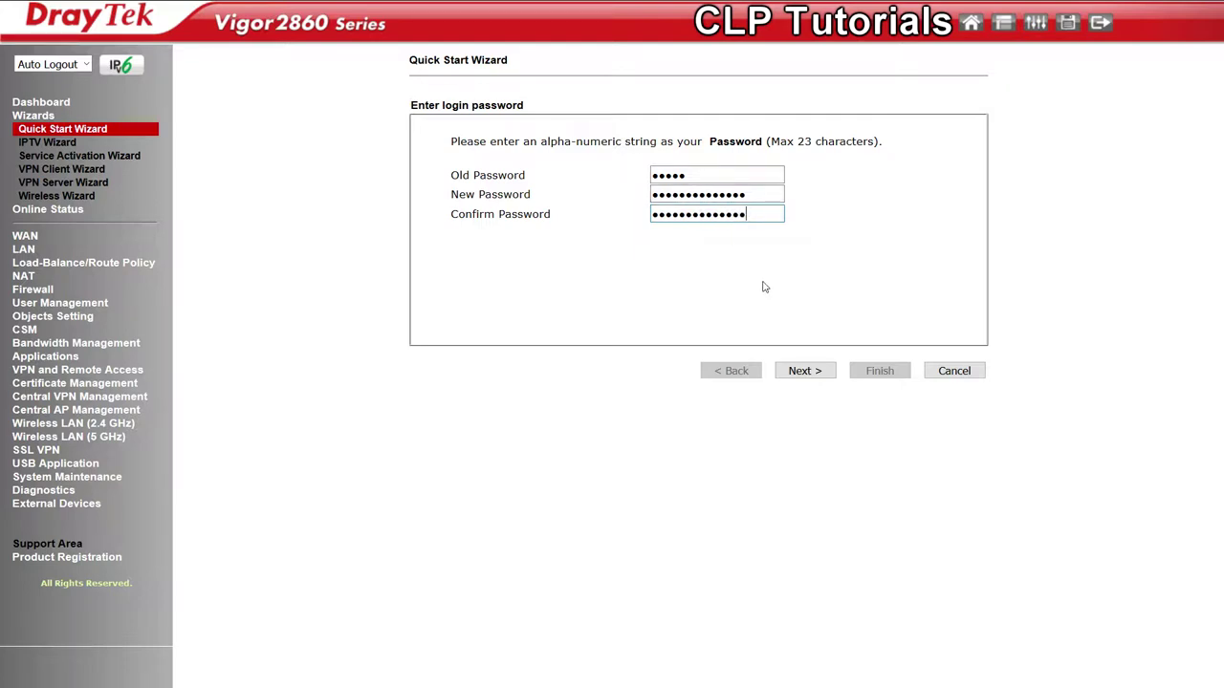
{"action": "left_click", "coordinate": [804, 371]}
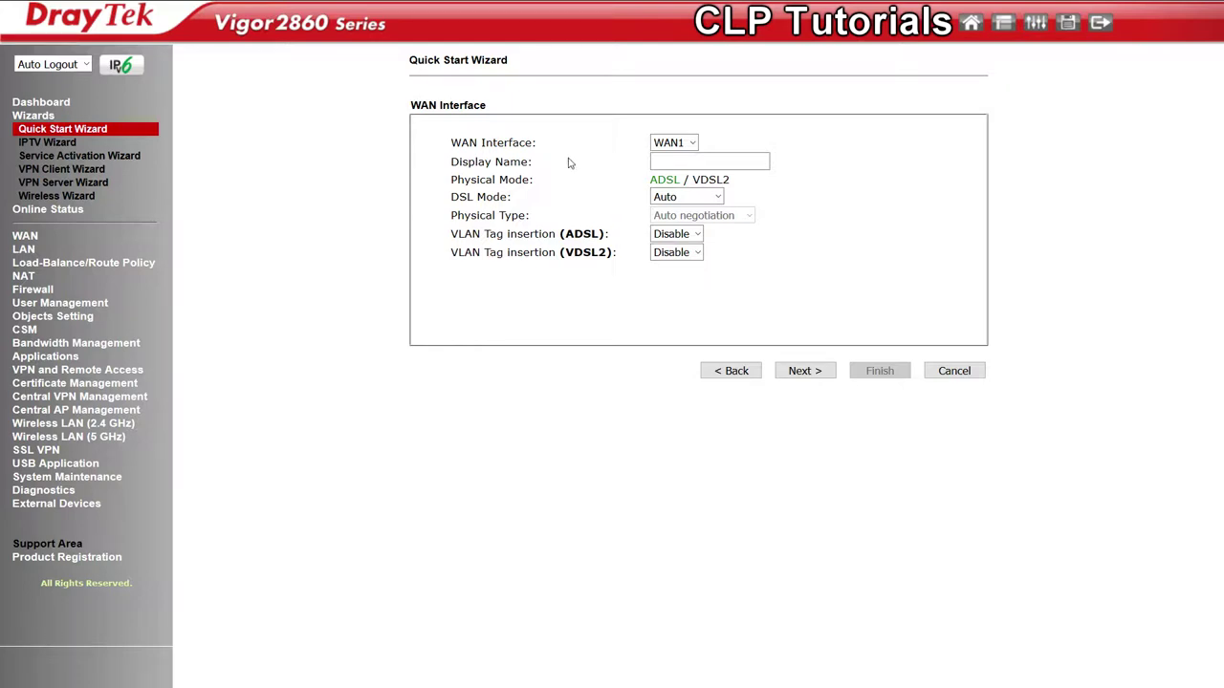
Keep WAN1, name the connection 'Telekom Entertain DSLL', and set DSL mode to VDSL2 only
{"action": "left_click", "coordinate": [680, 143]}
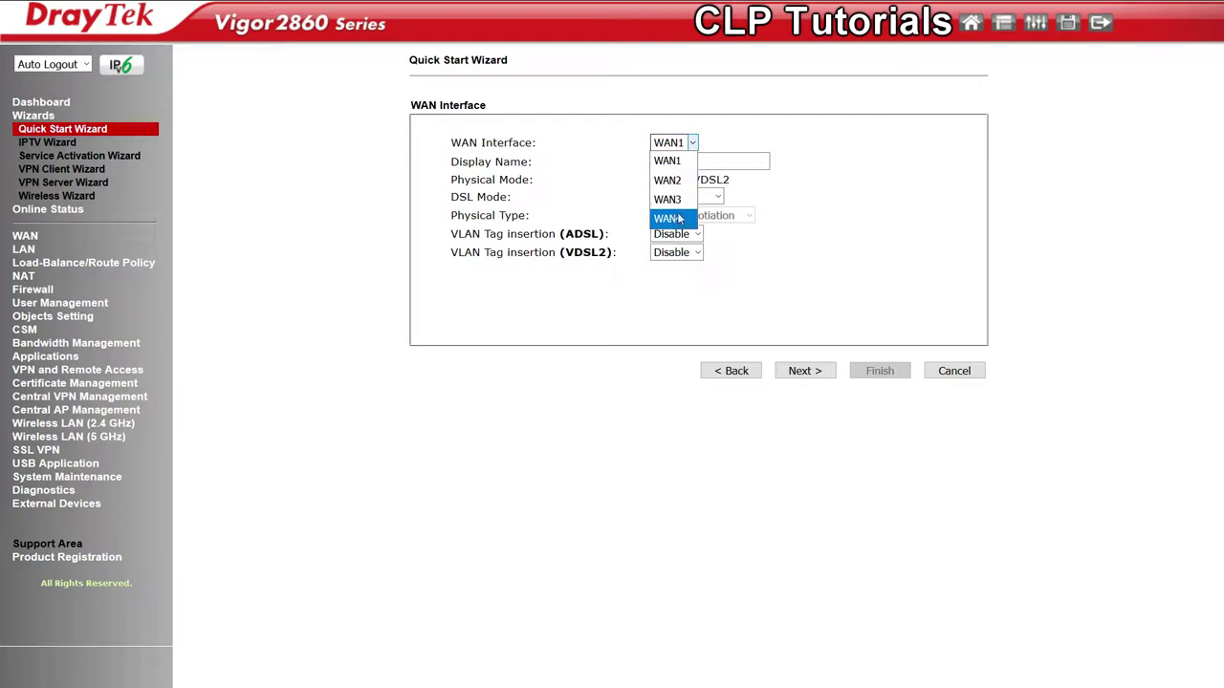
{"action": "left_click", "coordinate": [666, 163]}
{"action": "left_click", "coordinate": [666, 158]}
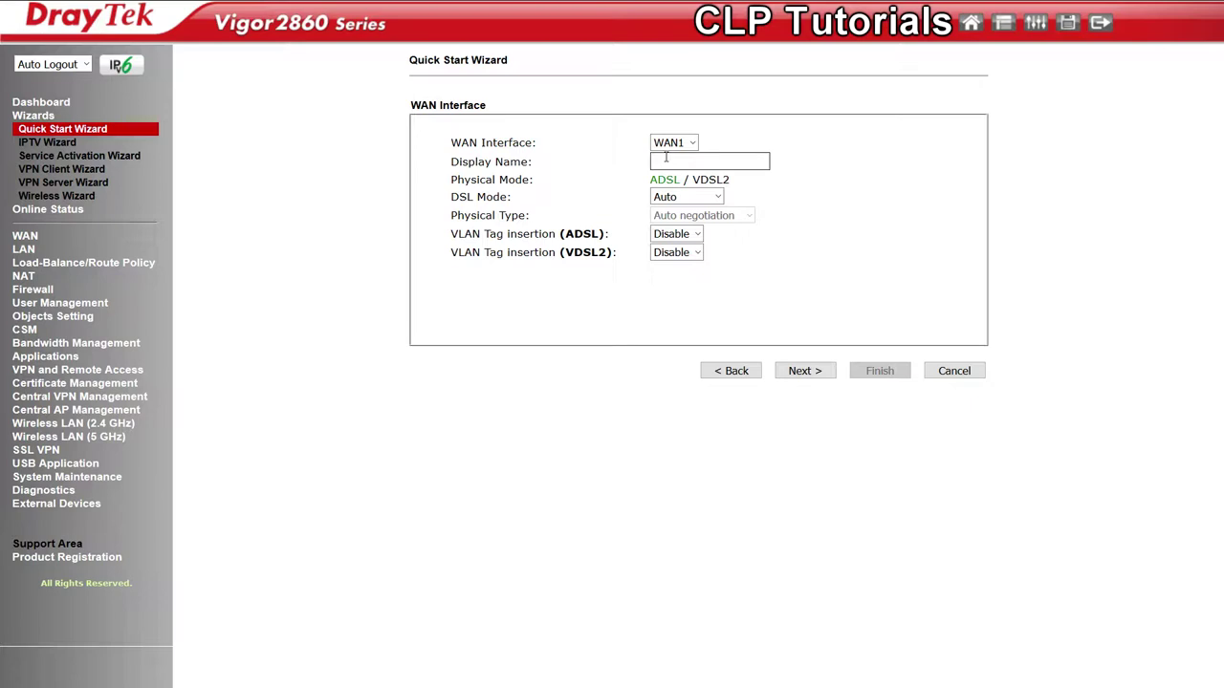
{"action": "type", "text": "Telekom Entertain DSLL"}
{"action": "left_click", "coordinate": [688, 197]}
{"action": "left_click", "coordinate": [634, 201]}
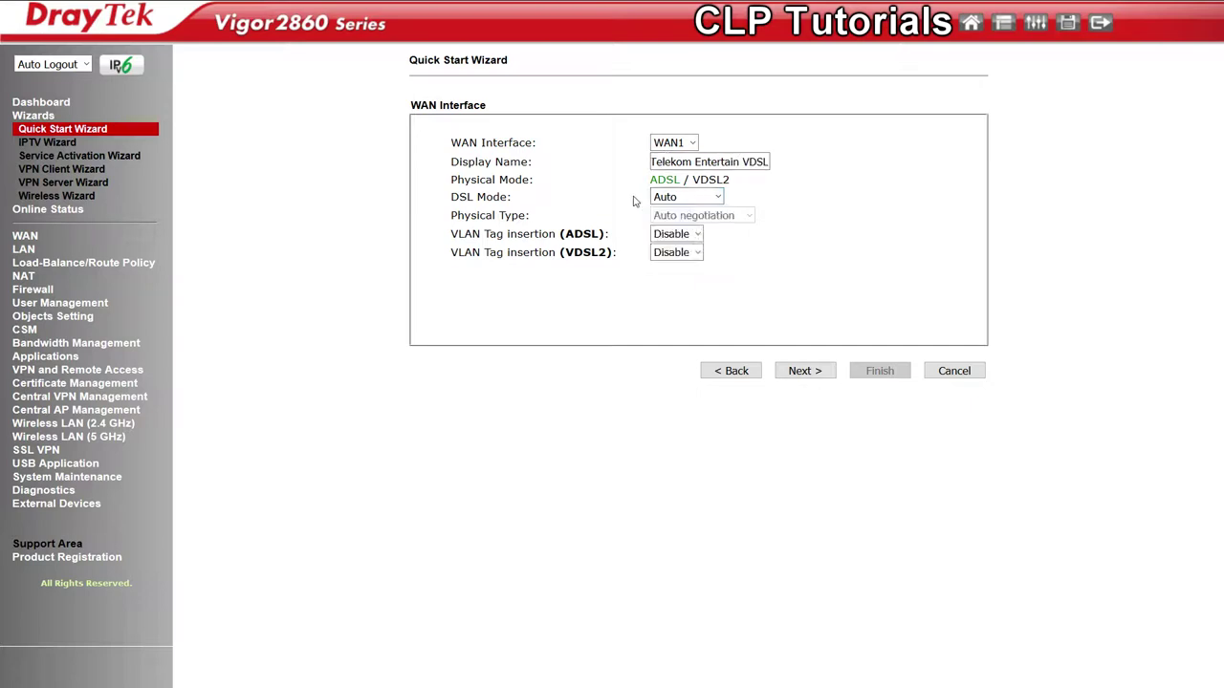
{"action": "scroll", "coordinate": [636, 201], "scroll_direction": "down", "scroll_amount": 2}
{"action": "scroll", "coordinate": [559, 191], "scroll_direction": "up", "scroll_amount": 2}
{"action": "left_click", "coordinate": [686, 198]}
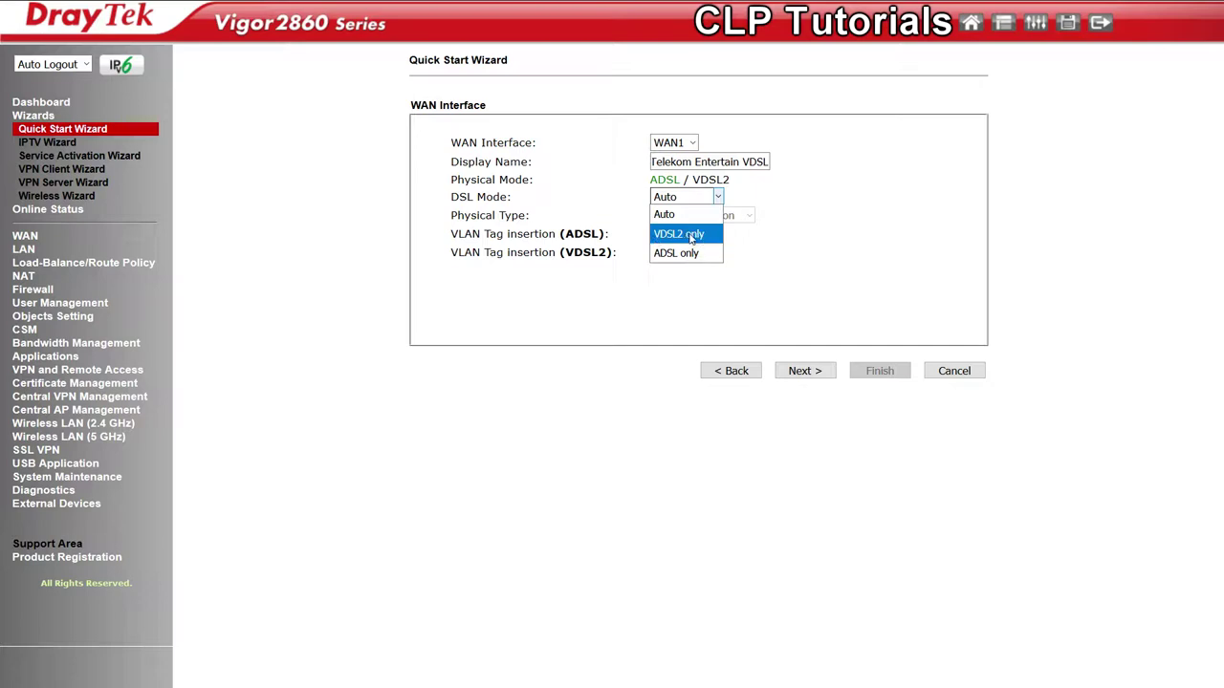
{"action": "left_click", "coordinate": [692, 237]}
Enable VDSL2 VLAN tag insertion with tag value 7 and continue
{"action": "left_click", "coordinate": [699, 235]}
{"action": "left_click", "coordinate": [685, 252]}
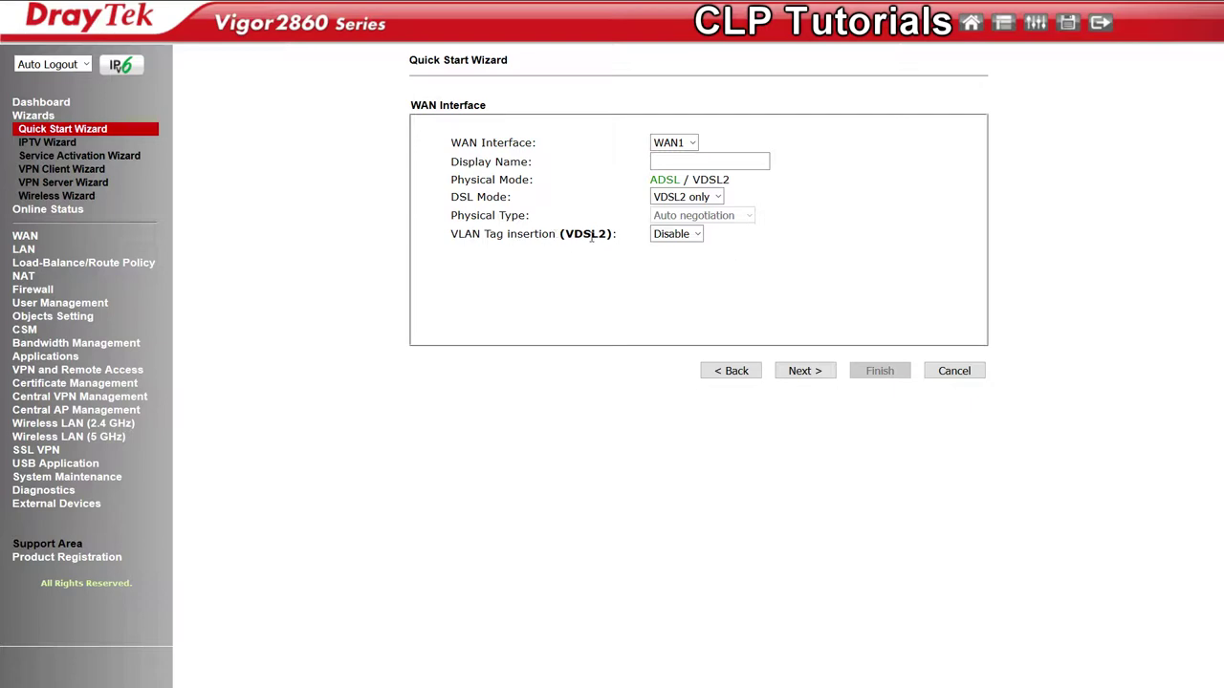
{"action": "left_click", "coordinate": [676, 234]}
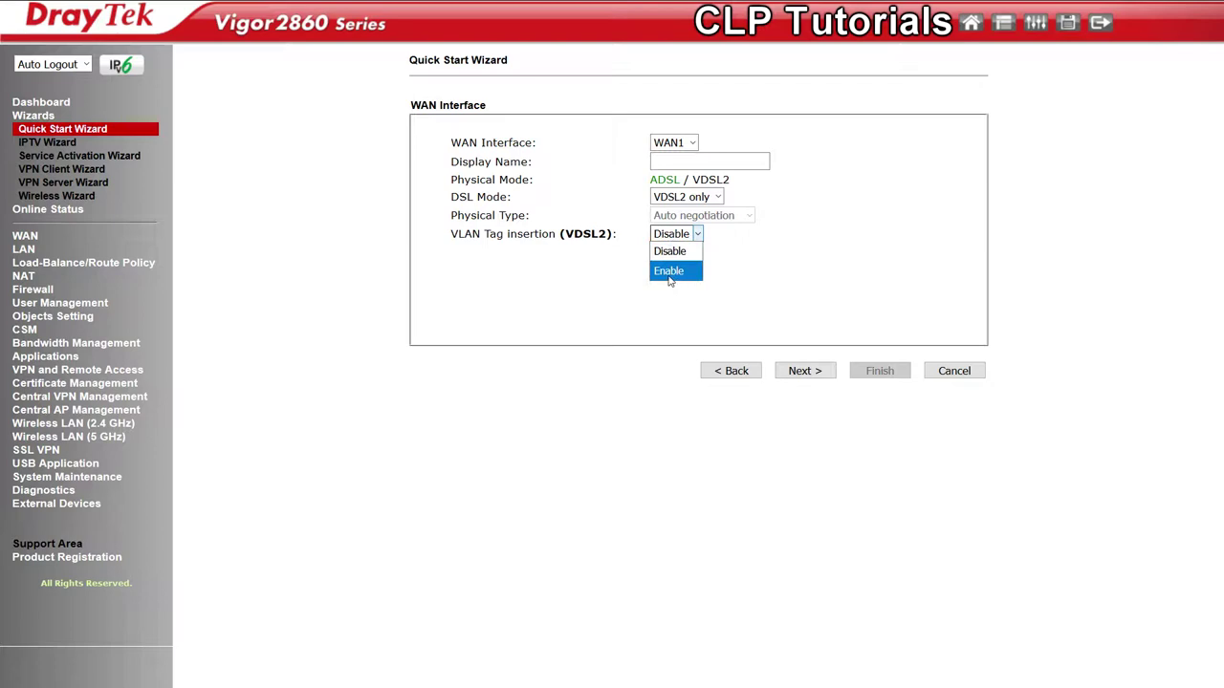
{"action": "left_click", "coordinate": [670, 272]}
{"action": "double_click", "coordinate": [684, 255]}
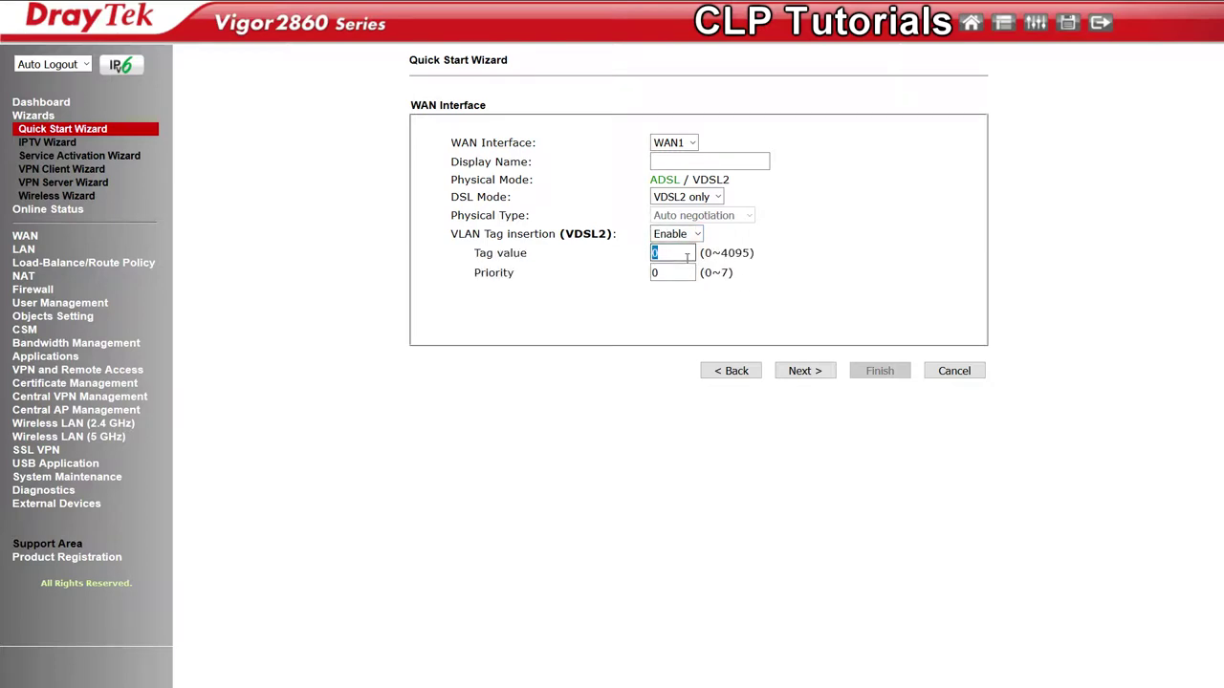
{"action": "type", "text": "7"}
{"action": "left_click", "coordinate": [815, 372]}
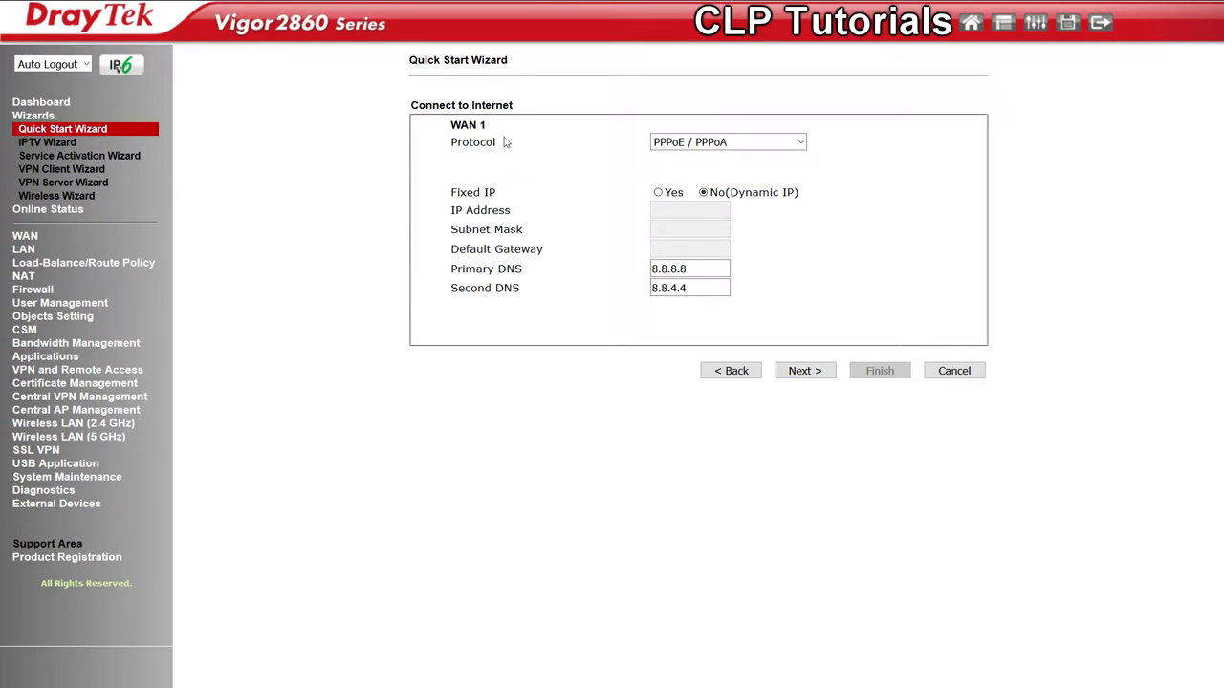
Keep PPPoE / PPPoA as the WAN1 protocol with DNS 8.8.8.8 and 8.8.4.4, then continue
{"action": "left_click", "coordinate": [656, 145]}
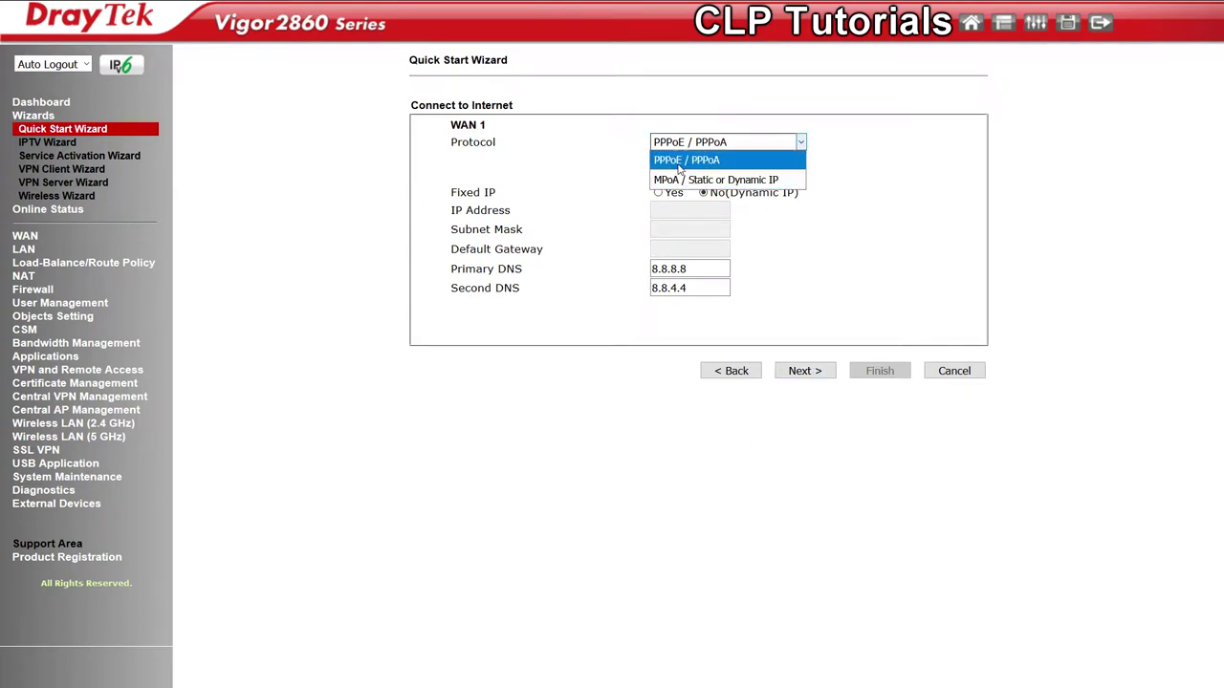
{"action": "left_click", "coordinate": [707, 165]}
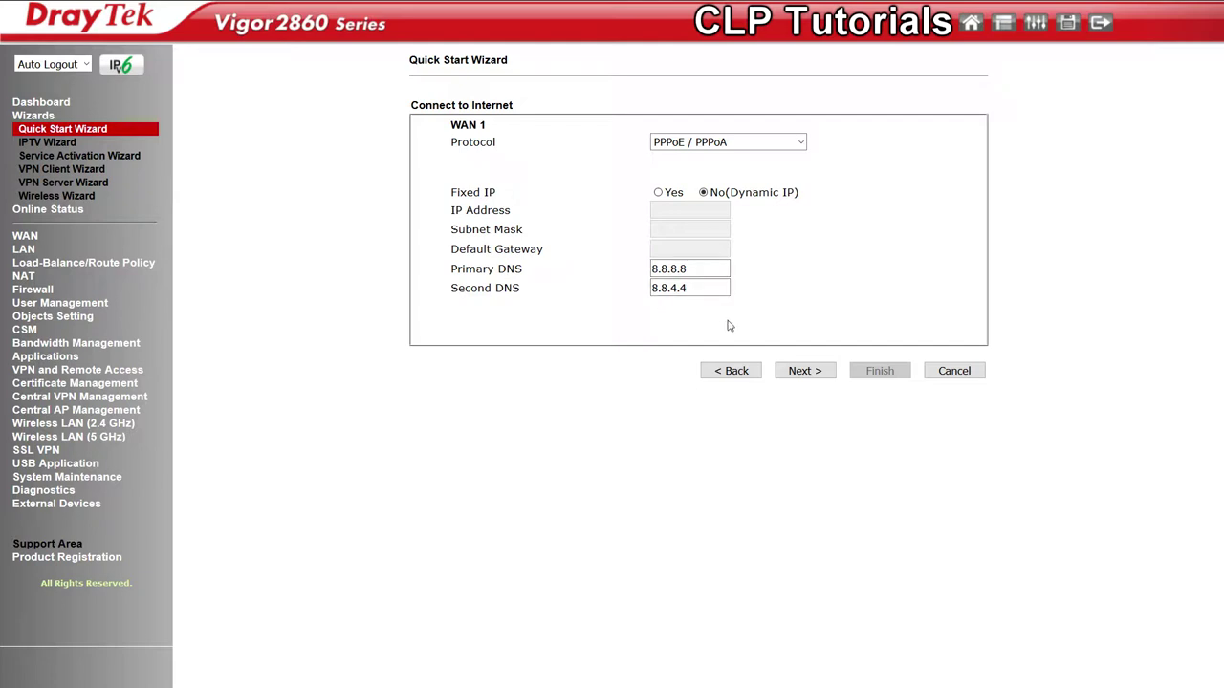
{"action": "left_click", "coordinate": [817, 373]}
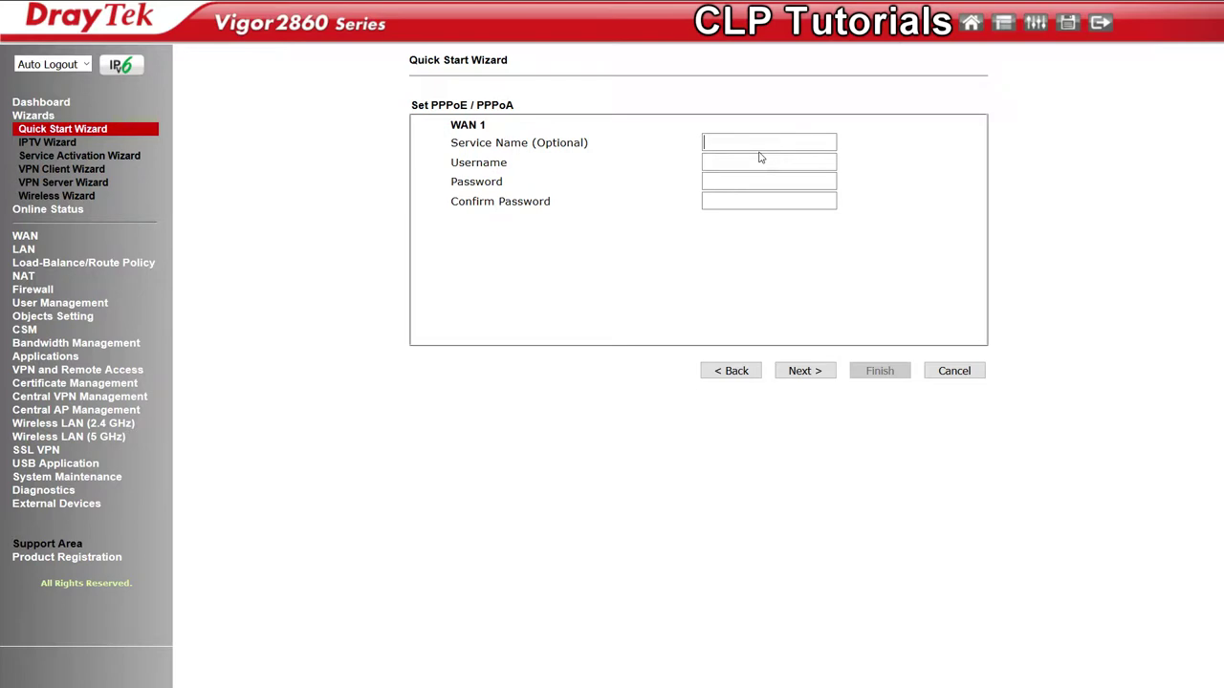
Enter service name Telekom plus the PPPoE account username and password, then continue
{"action": "type", "text": "lekom"}
{"action": "left_click", "coordinate": [760, 159]}
{"action": "key", "text": "ctrl+v"}
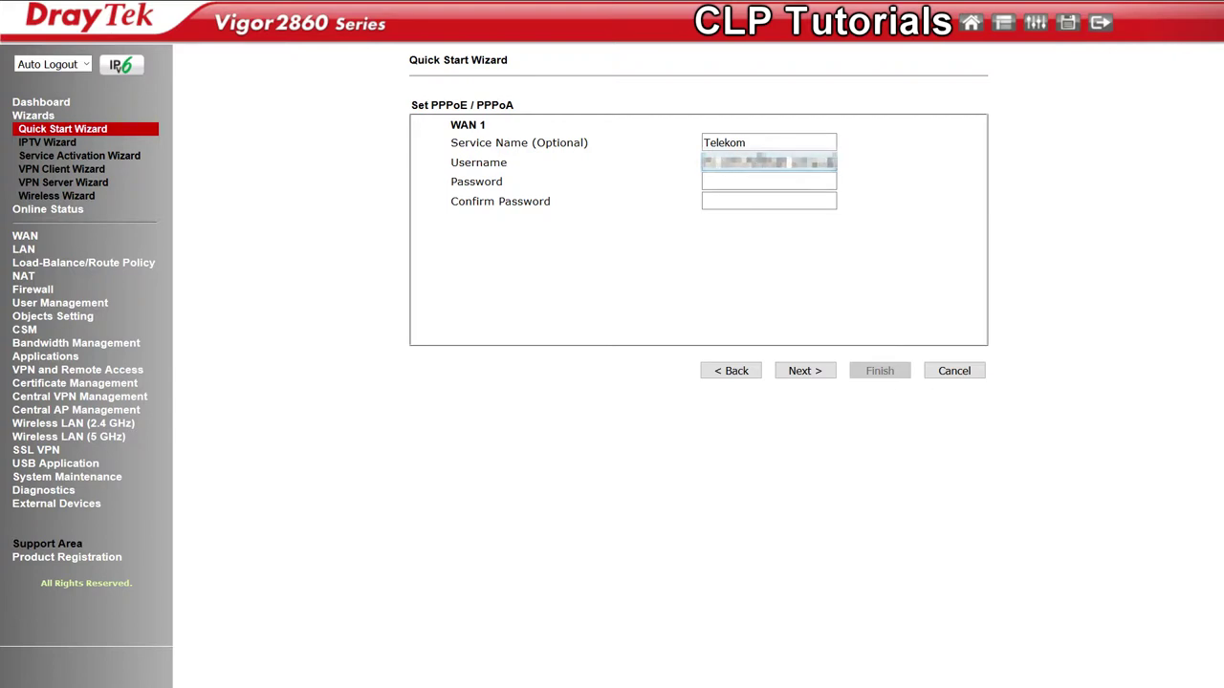
{"action": "left_click", "coordinate": [769, 181]}
{"action": "type", "text": "****************"}
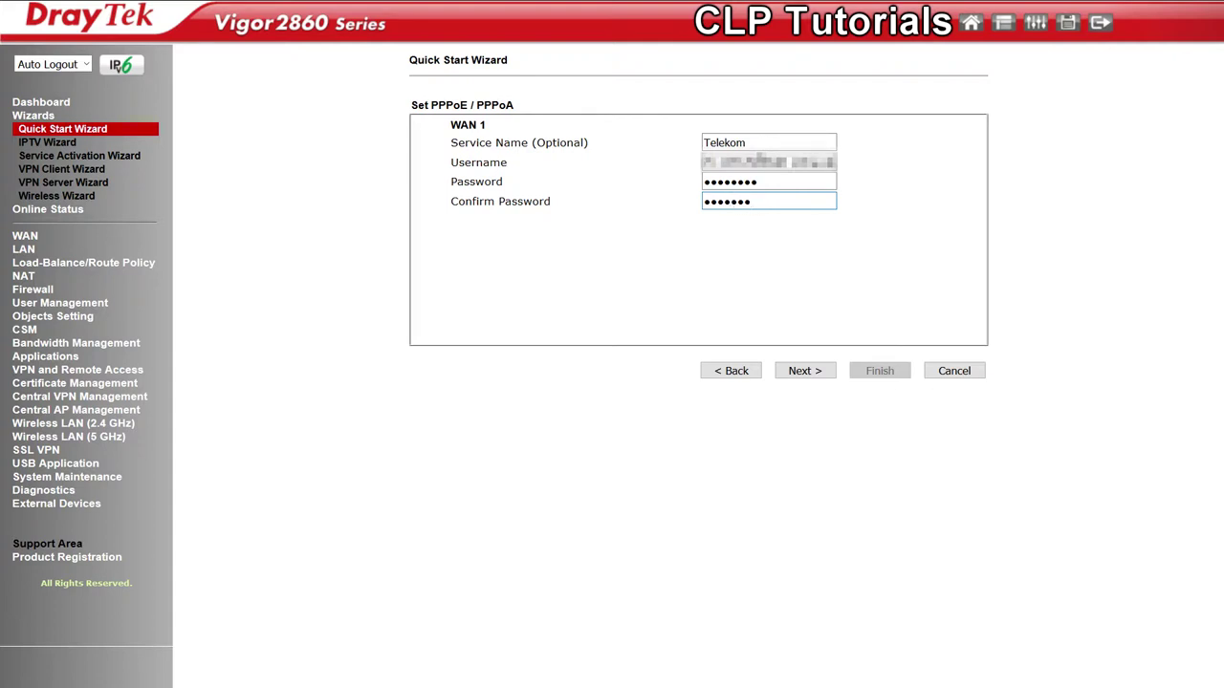
{"action": "left_click", "coordinate": [818, 374]}
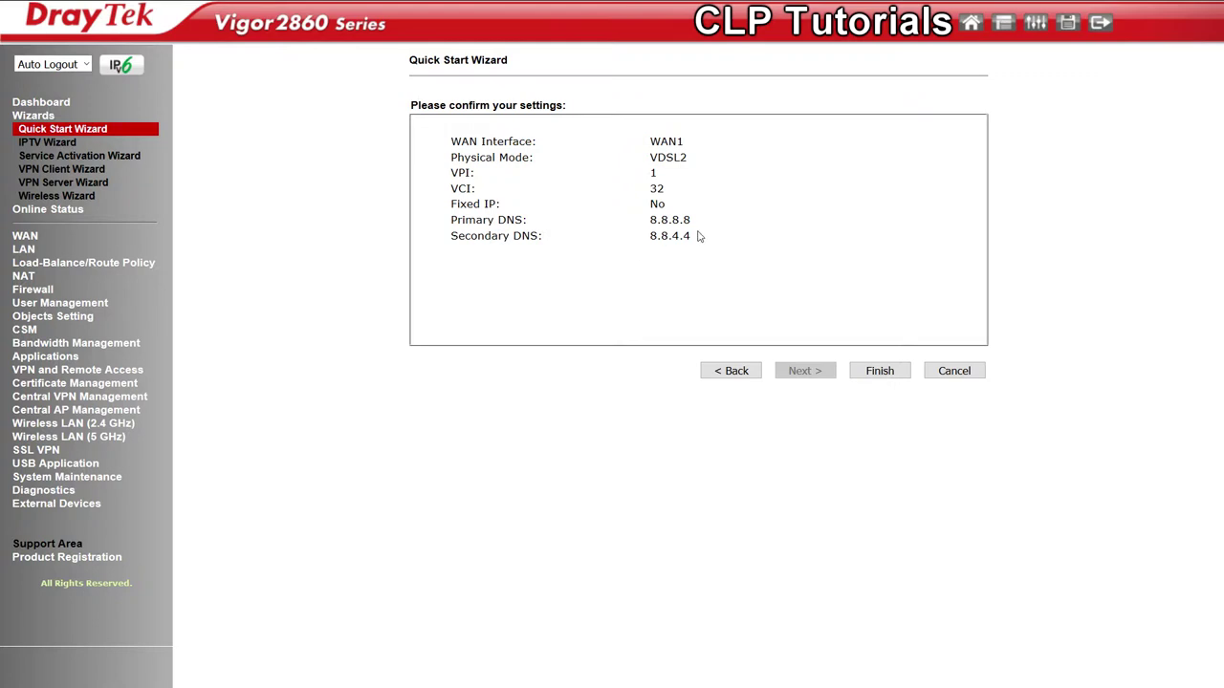
Finish the wizard and sign back in with the new password to see WAN1 connected
{"action": "left_click", "coordinate": [885, 377]}
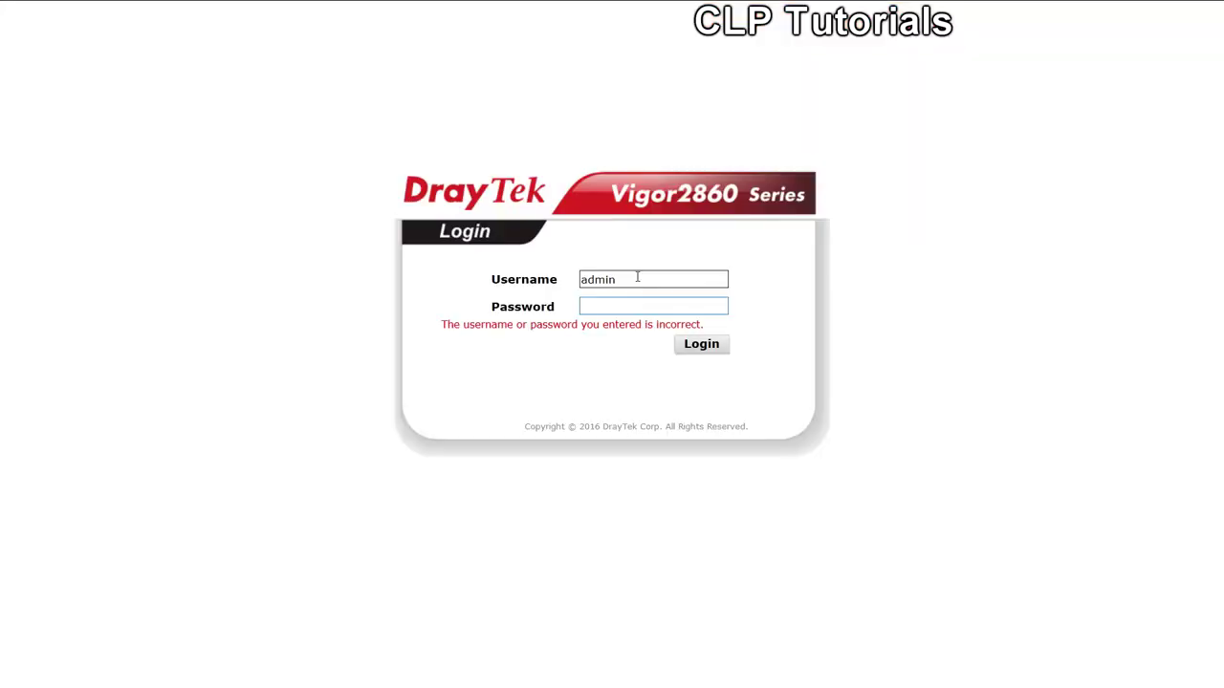
{"action": "type", "text": "**************"}
{"action": "key", "text": "Return"}
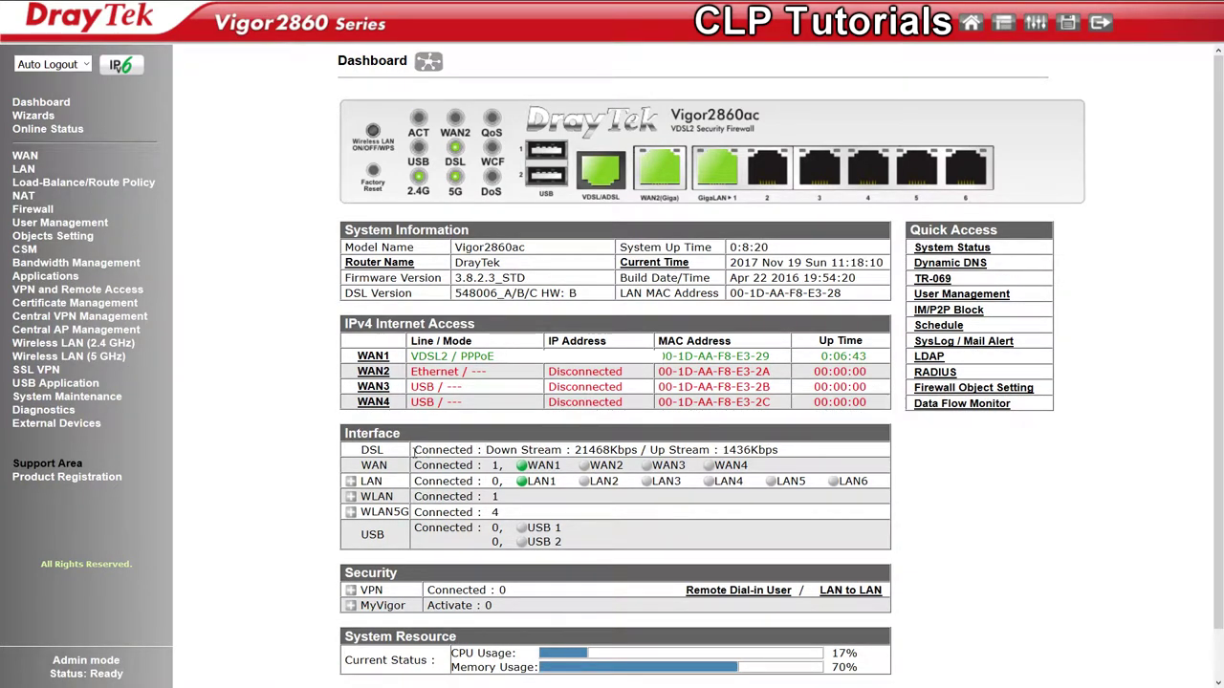
{"action": "left_click_drag", "start_coordinate": [413, 449], "coordinate": [790, 454]}
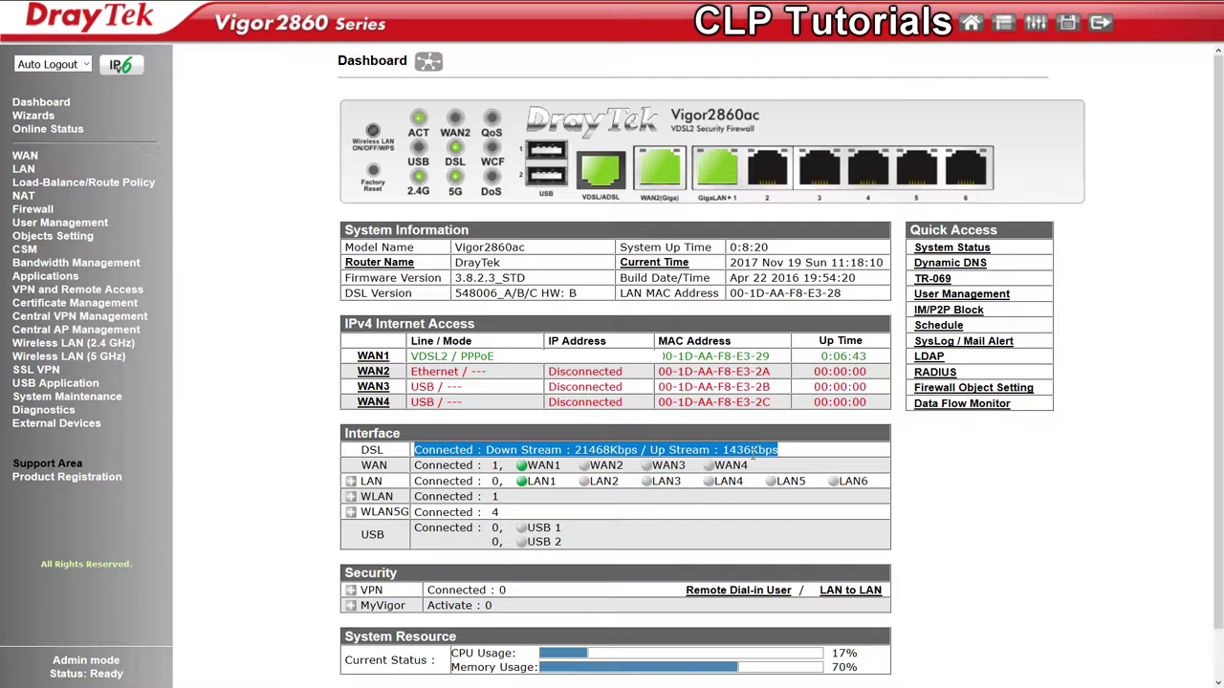
{"action": "left_click", "coordinate": [293, 427]}
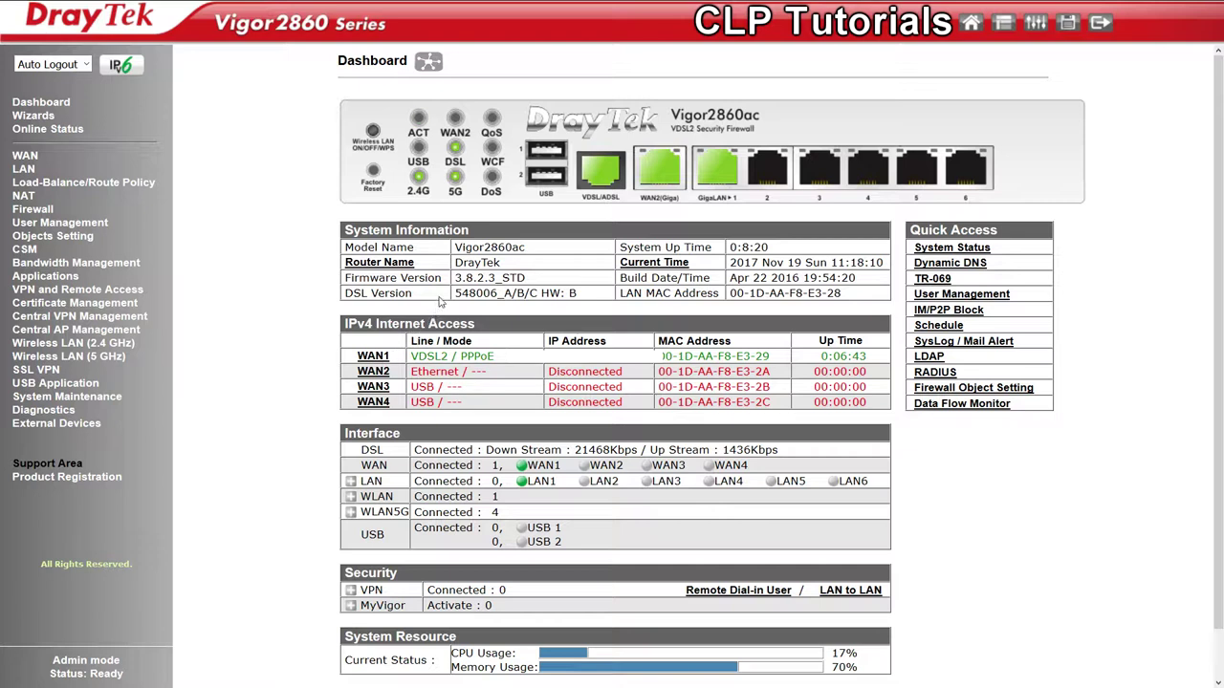
{"action": "left_click_drag", "start_coordinate": [456, 277], "coordinate": [535, 277]}
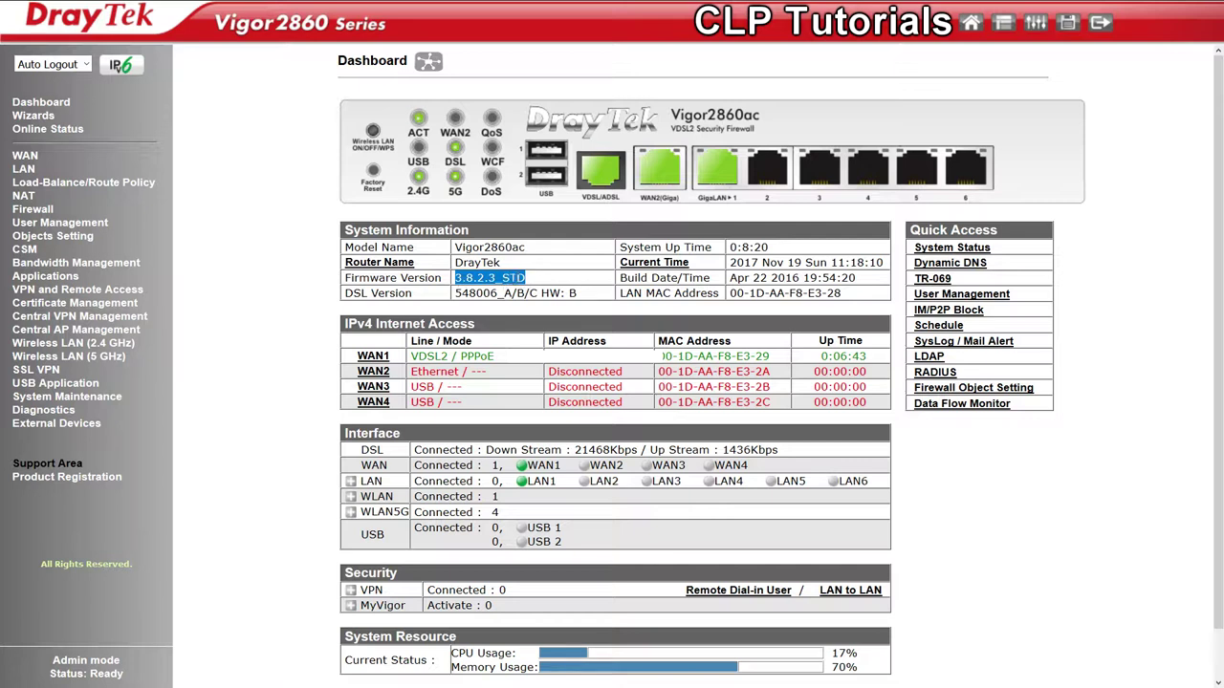
{"action": "left_click", "coordinate": [273, 290]}
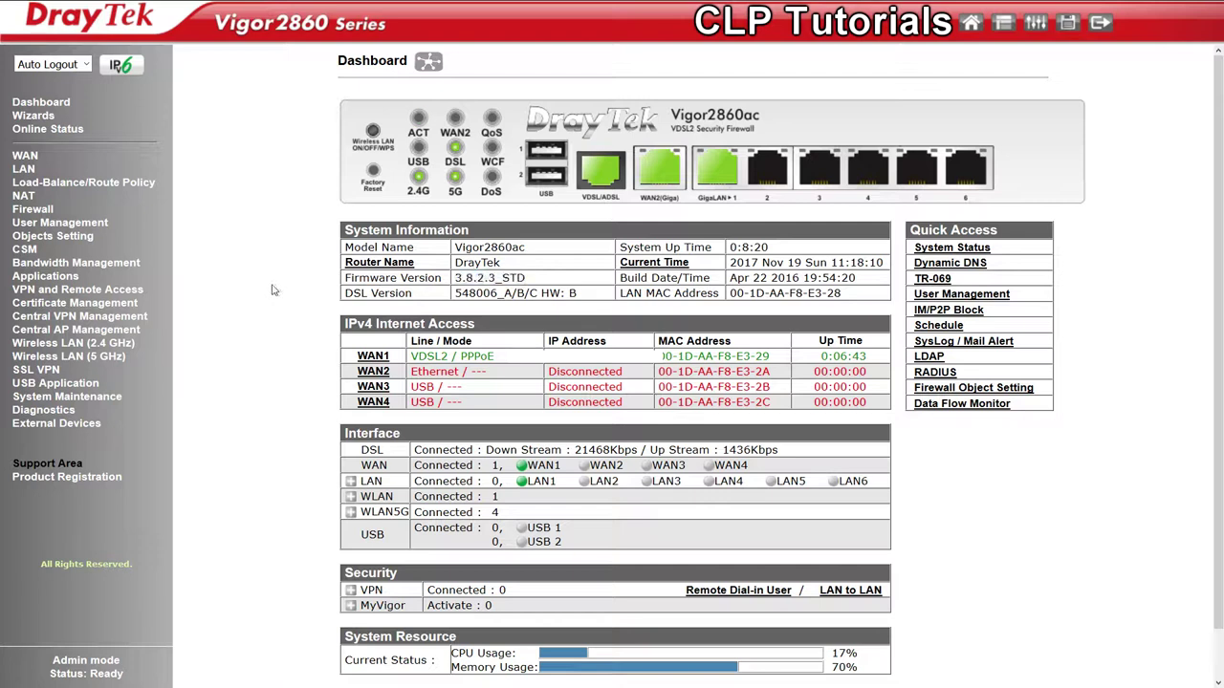
Open the System Maintenance > Firmware Upgrade page
{"action": "left_click", "coordinate": [86, 397]}
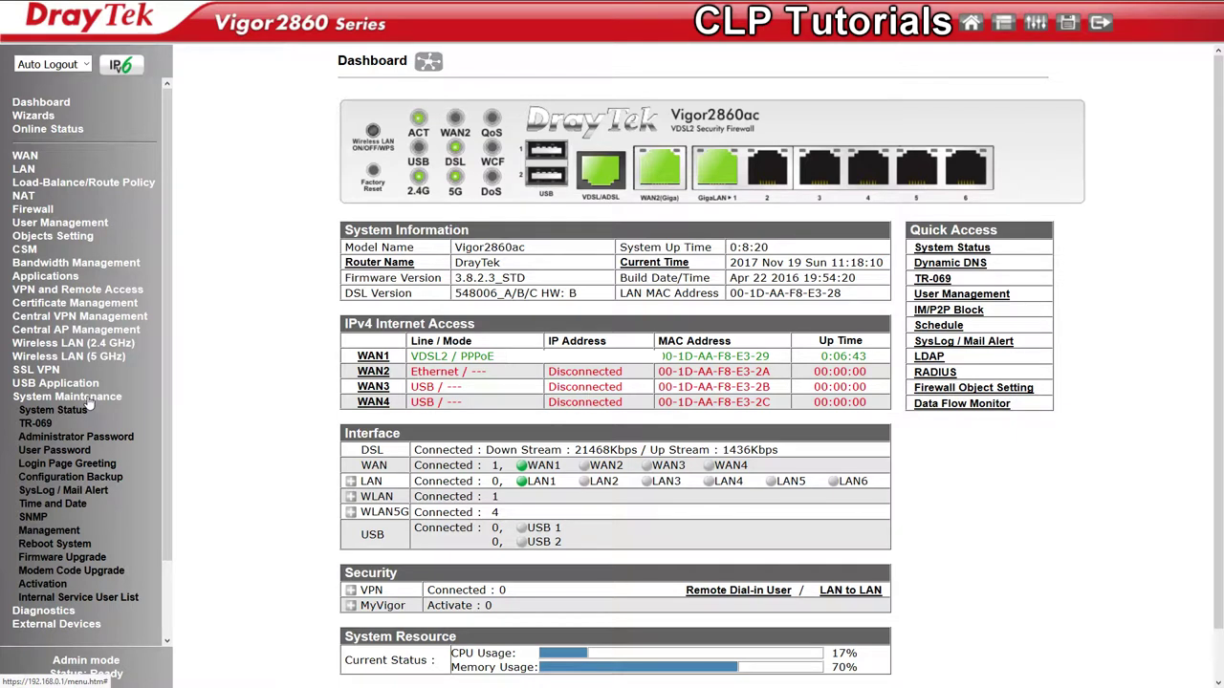
{"action": "left_click", "coordinate": [76, 560]}
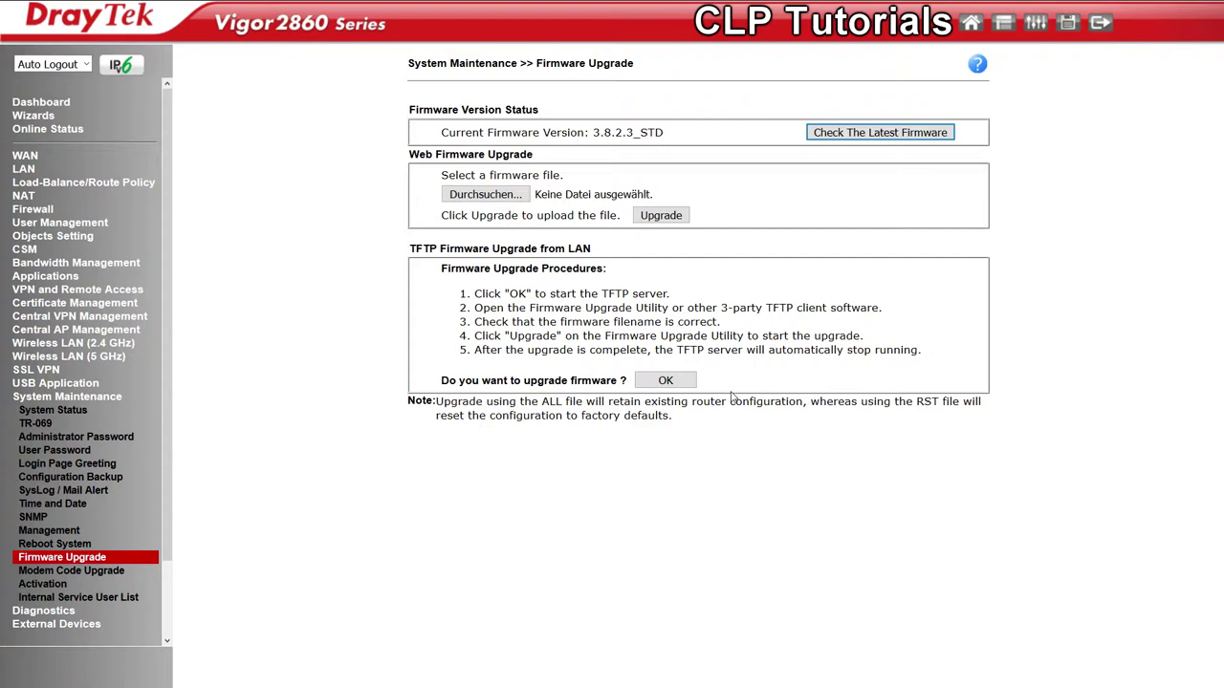
Browse into the STD r69690 folder and select v2860_3851_00_en.all as the firmware file
{"action": "left_click", "coordinate": [511, 195]}
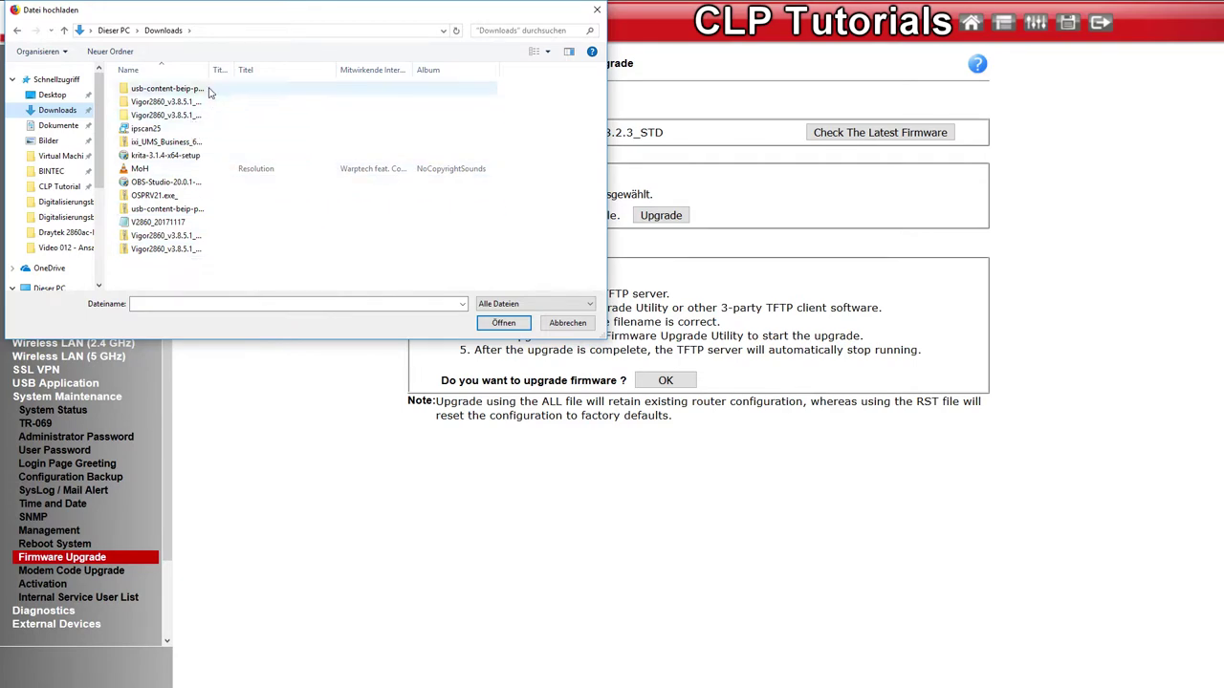
{"action": "left_click_drag", "start_coordinate": [208, 70], "coordinate": [269, 72]}
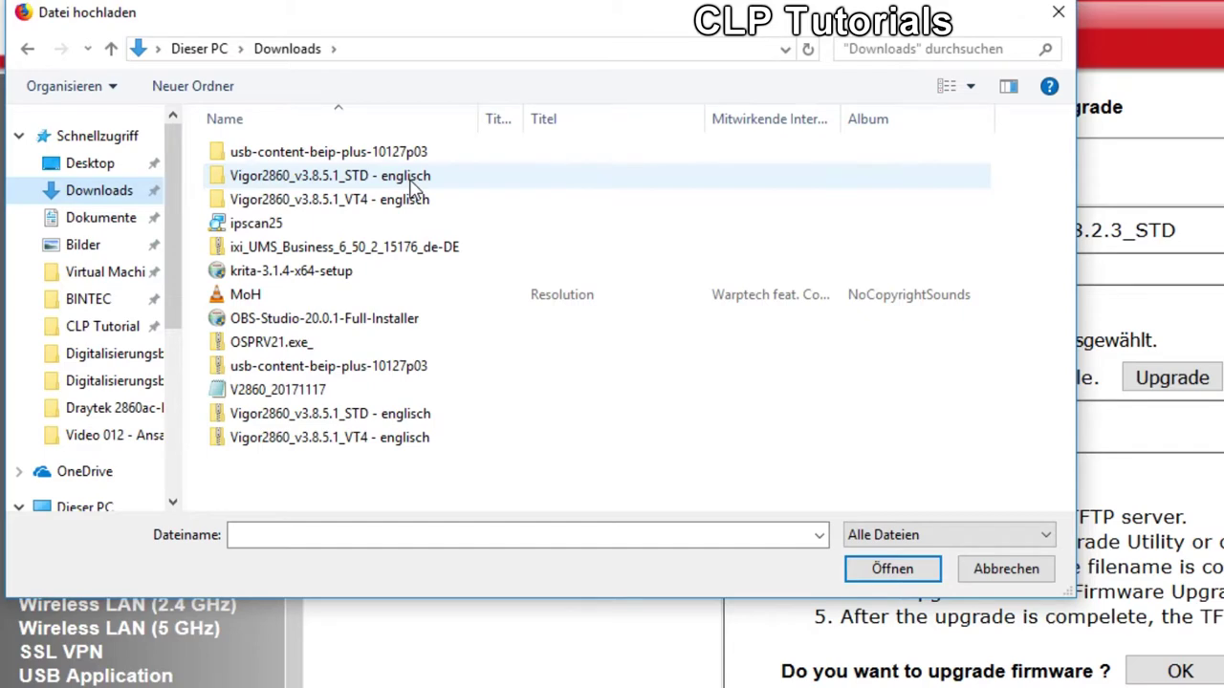
{"action": "double_click", "coordinate": [411, 178]}
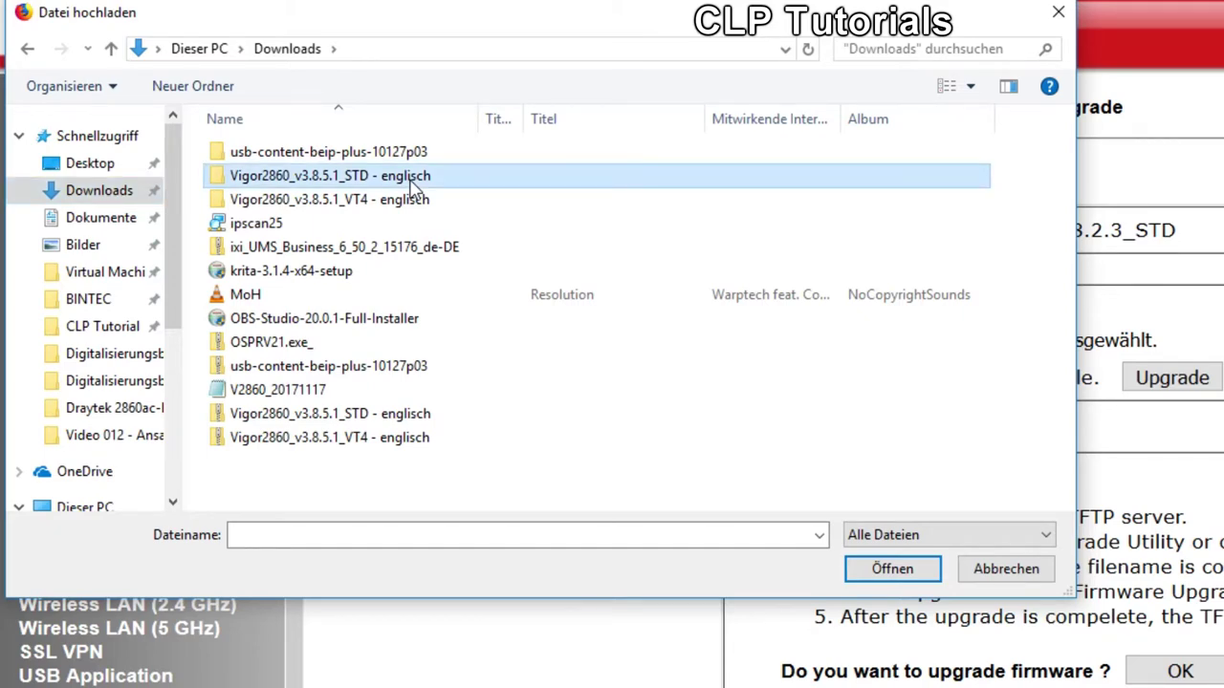
{"action": "double_click", "coordinate": [405, 161]}
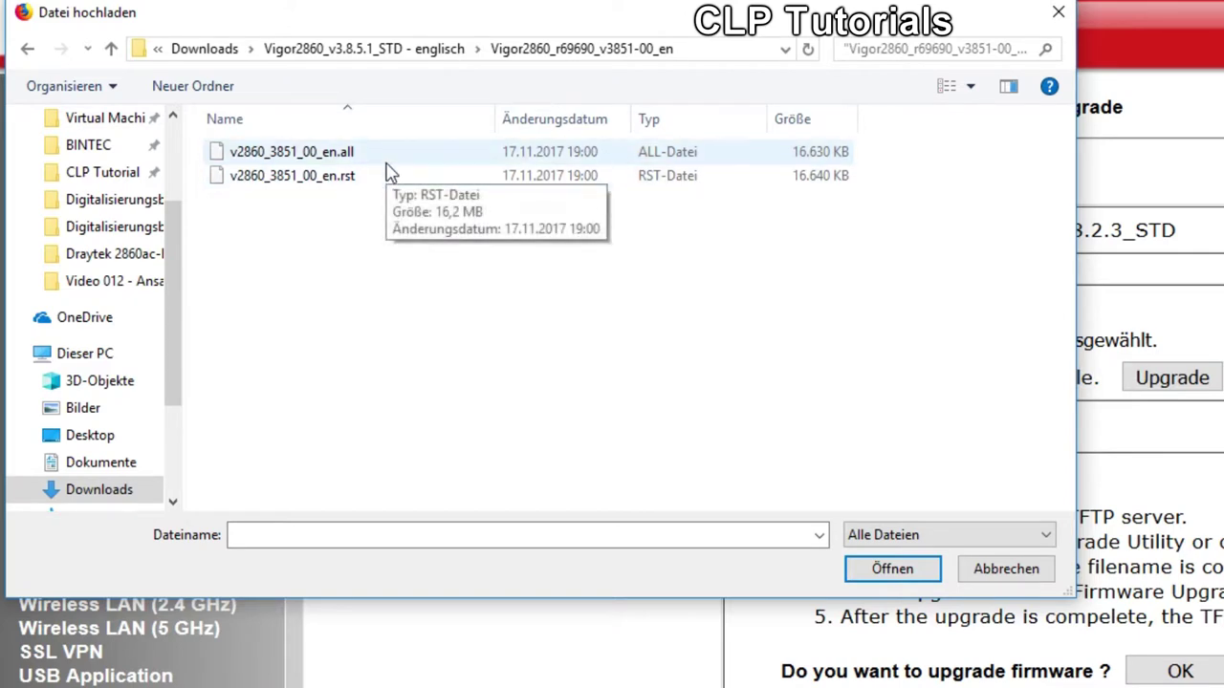
{"action": "left_click", "coordinate": [389, 164]}
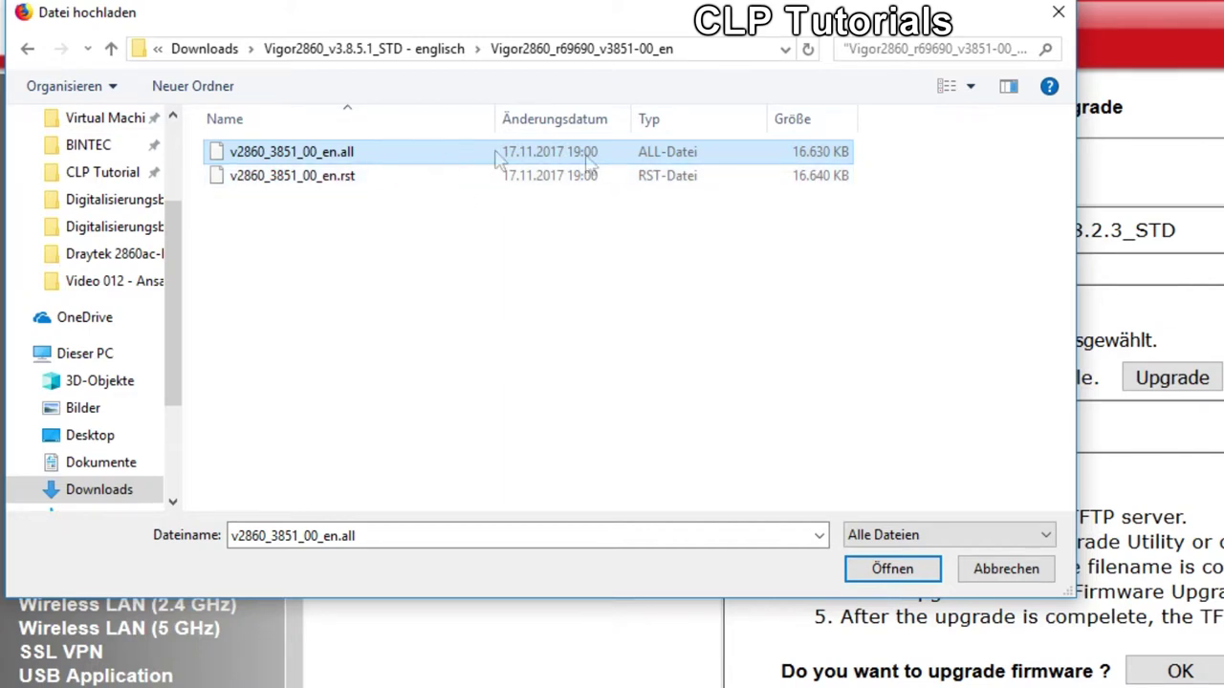
{"action": "left_click", "coordinate": [892, 569]}
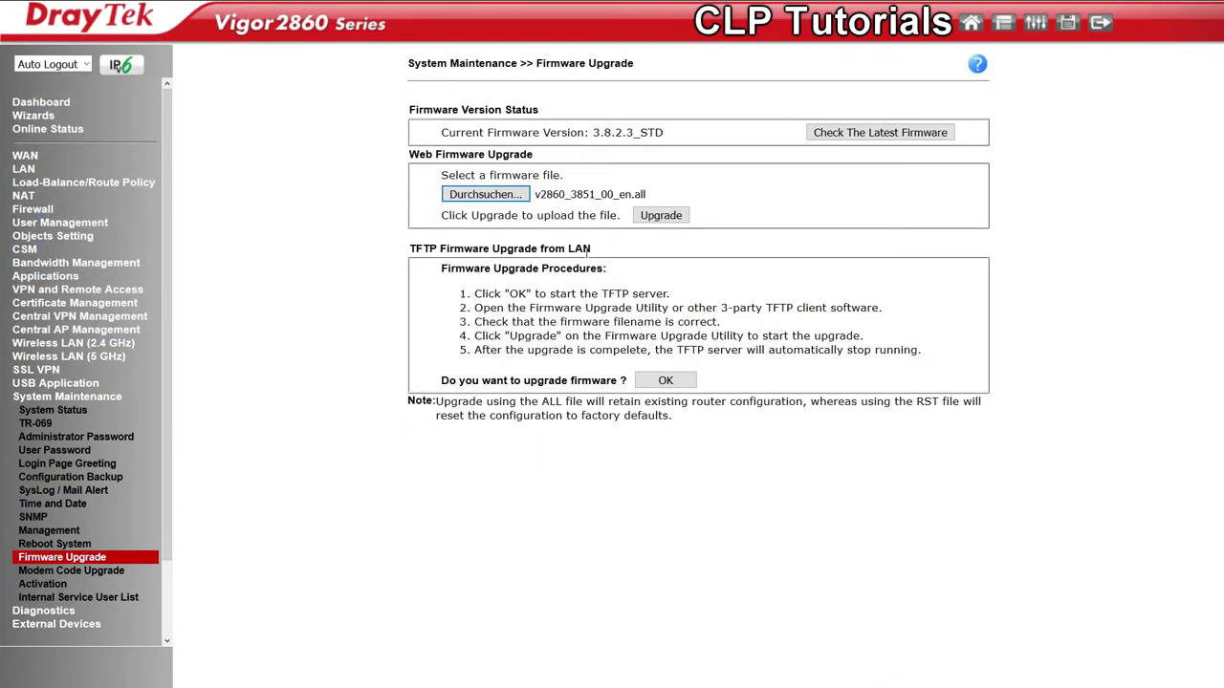
Upgrade to the STD firmware, restart the router, and log back in showing 3.8.5.1_STD
{"action": "left_click", "coordinate": [661, 215]}
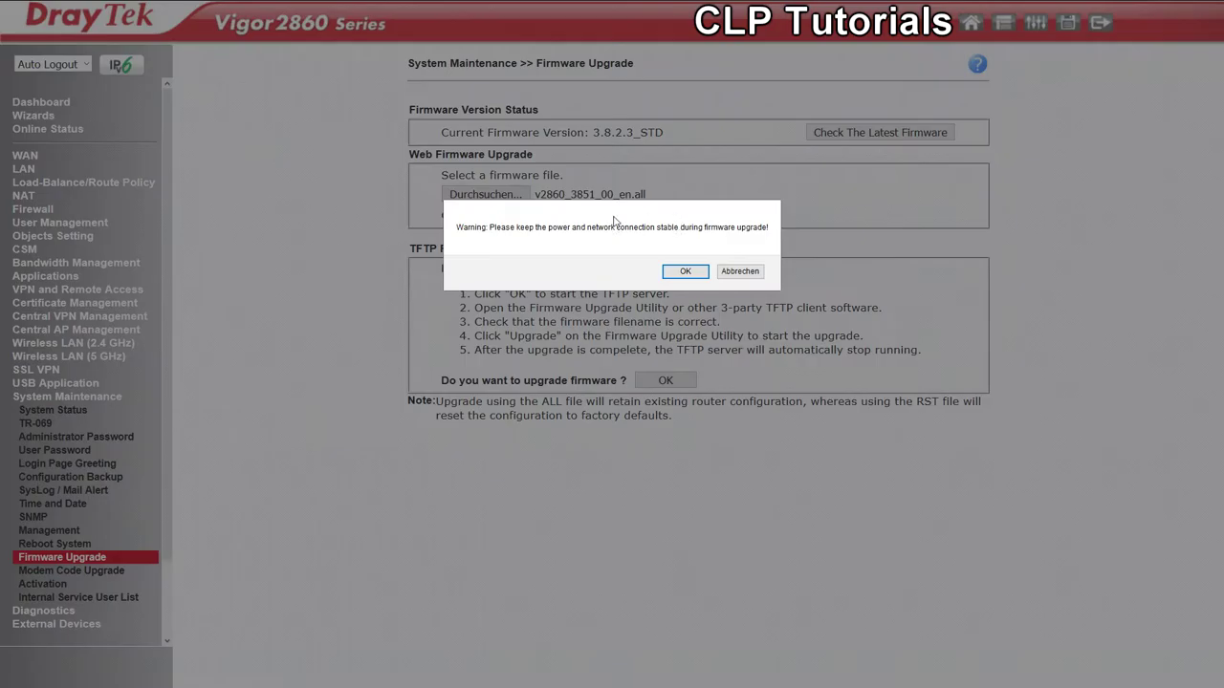
{"action": "left_click", "coordinate": [685, 273]}
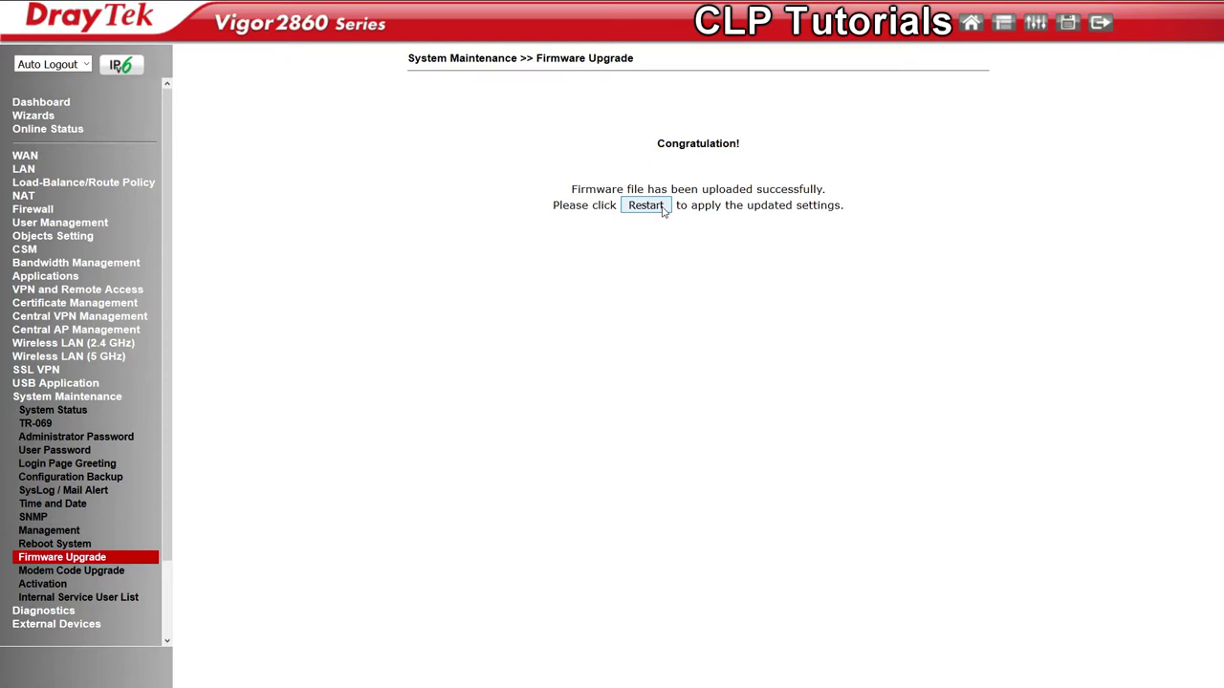
{"action": "left_click", "coordinate": [646, 205]}
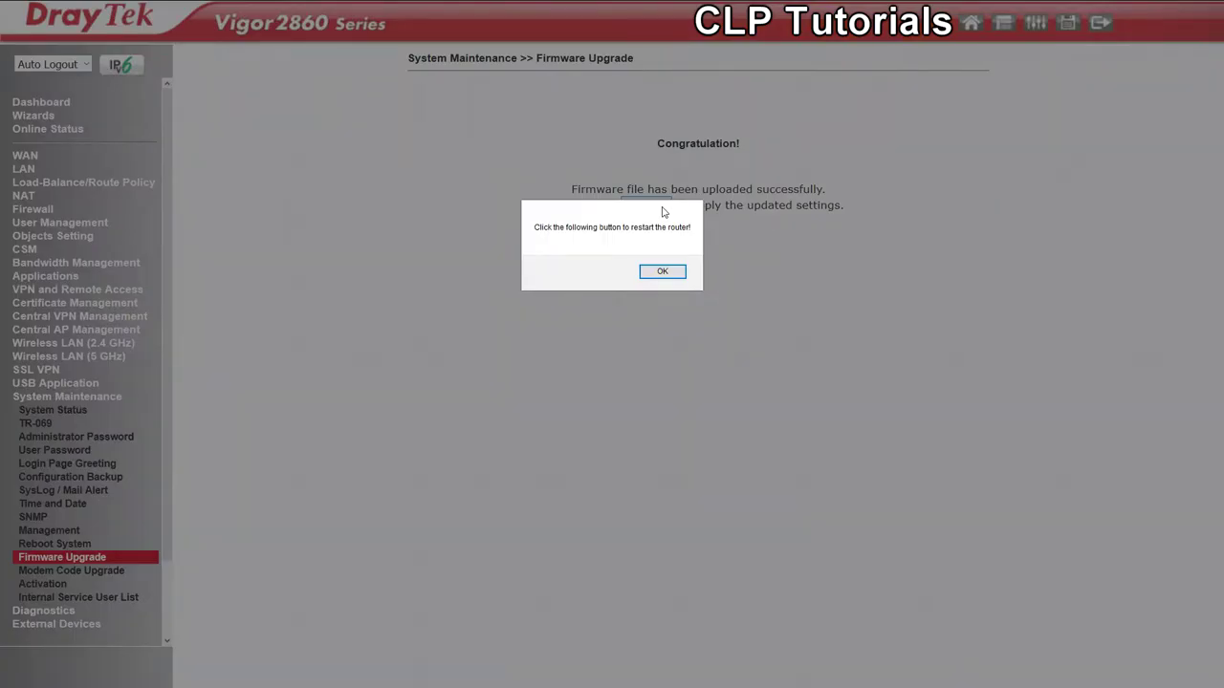
{"action": "left_click", "coordinate": [663, 272]}
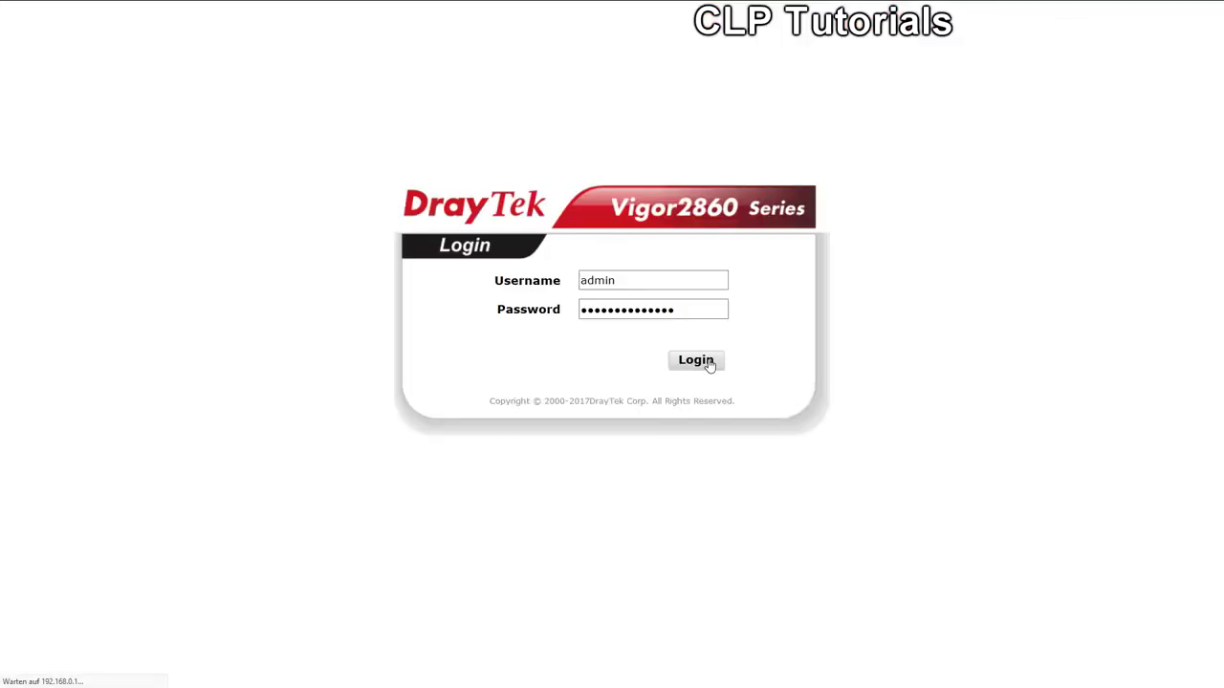
{"action": "left_click", "coordinate": [705, 360]}
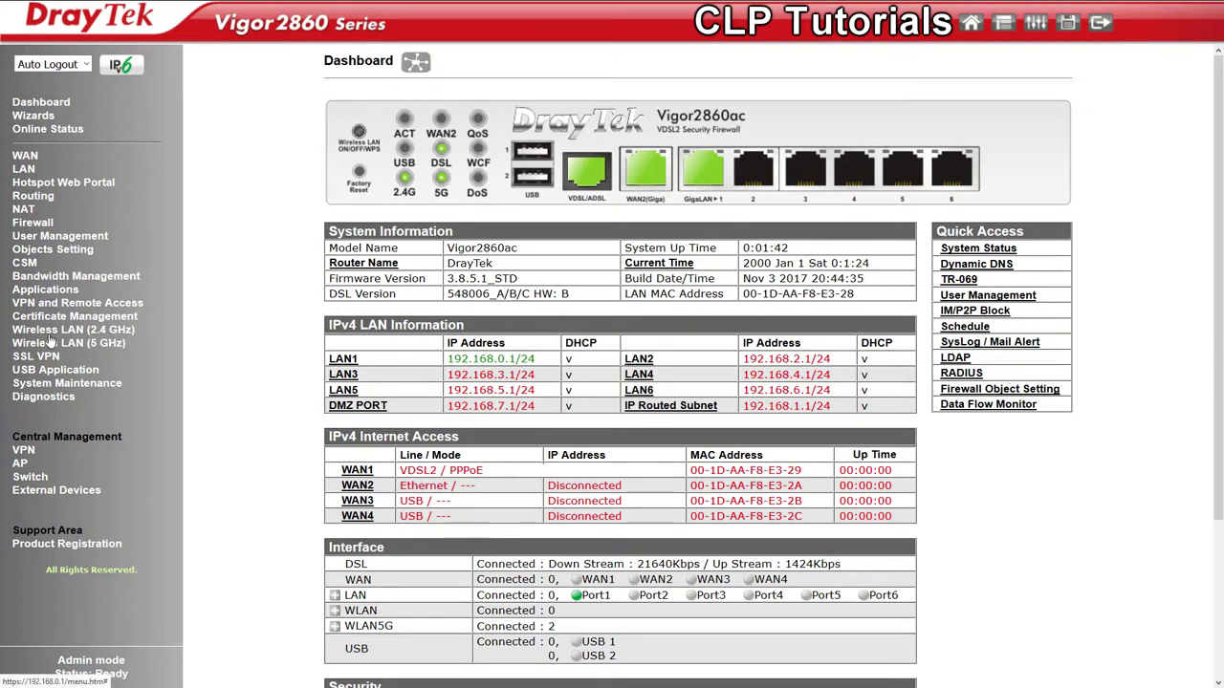
On the Firmware Upgrade page, choose v2860_3851_04v_en.all from the VT4 r69690 folder
{"action": "left_click", "coordinate": [36, 383]}
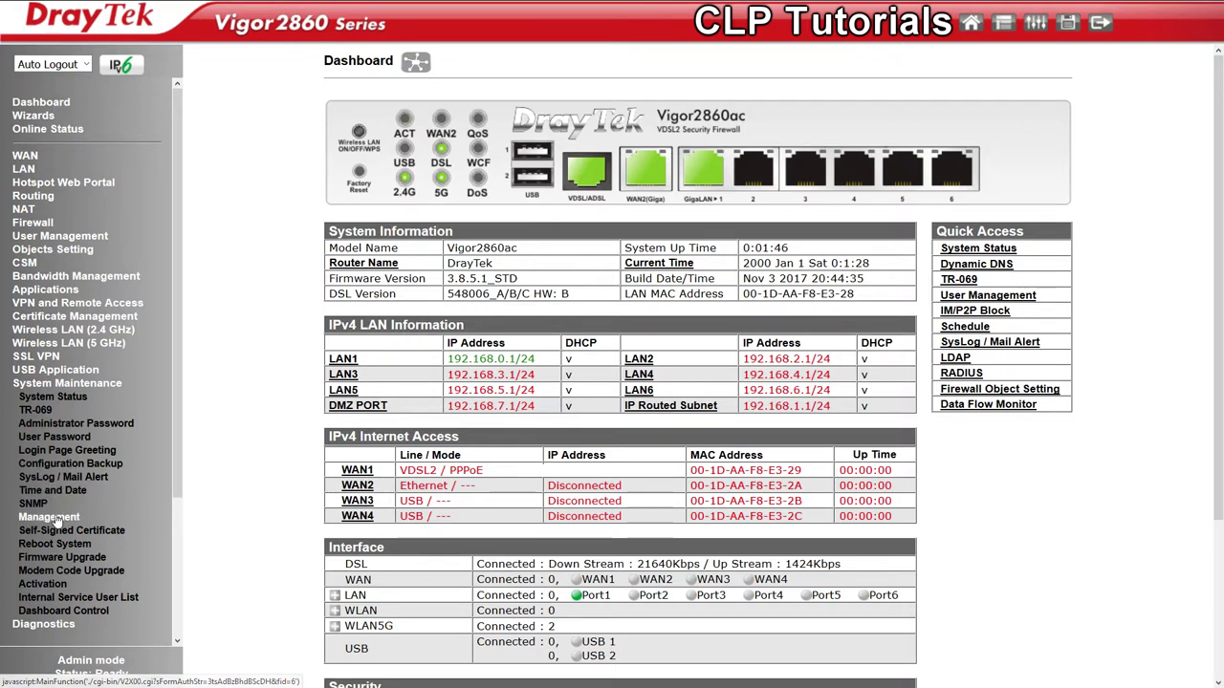
{"action": "left_click", "coordinate": [61, 557]}
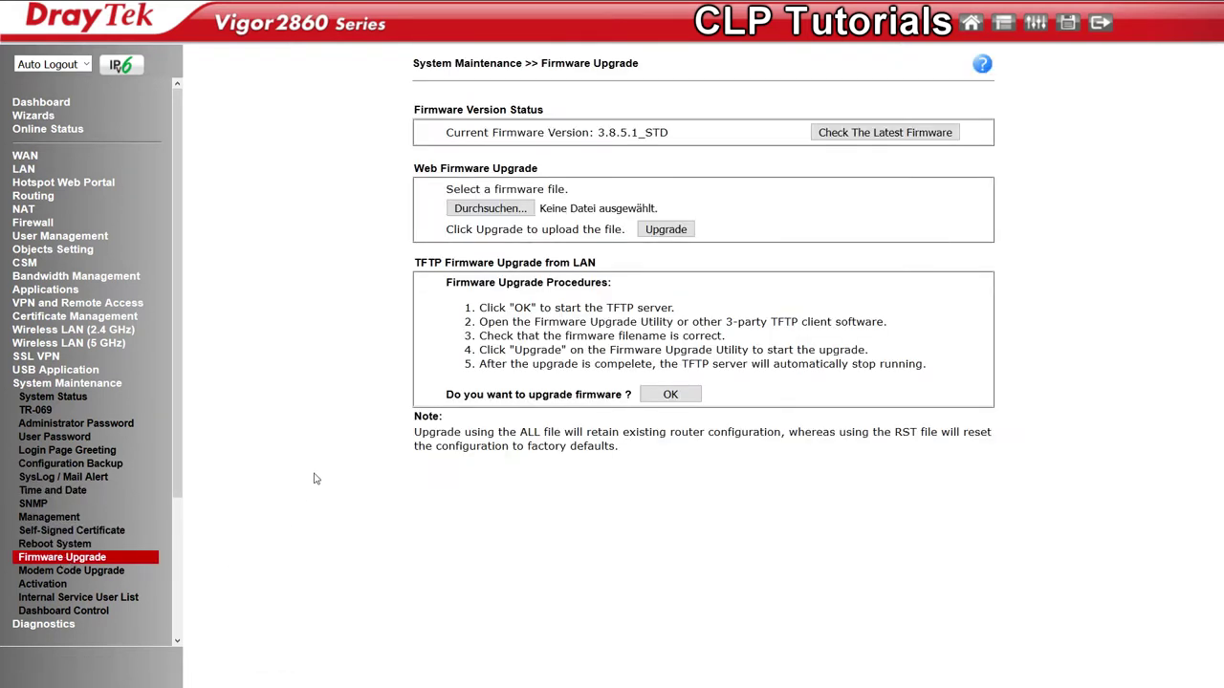
{"action": "left_click", "coordinate": [459, 212]}
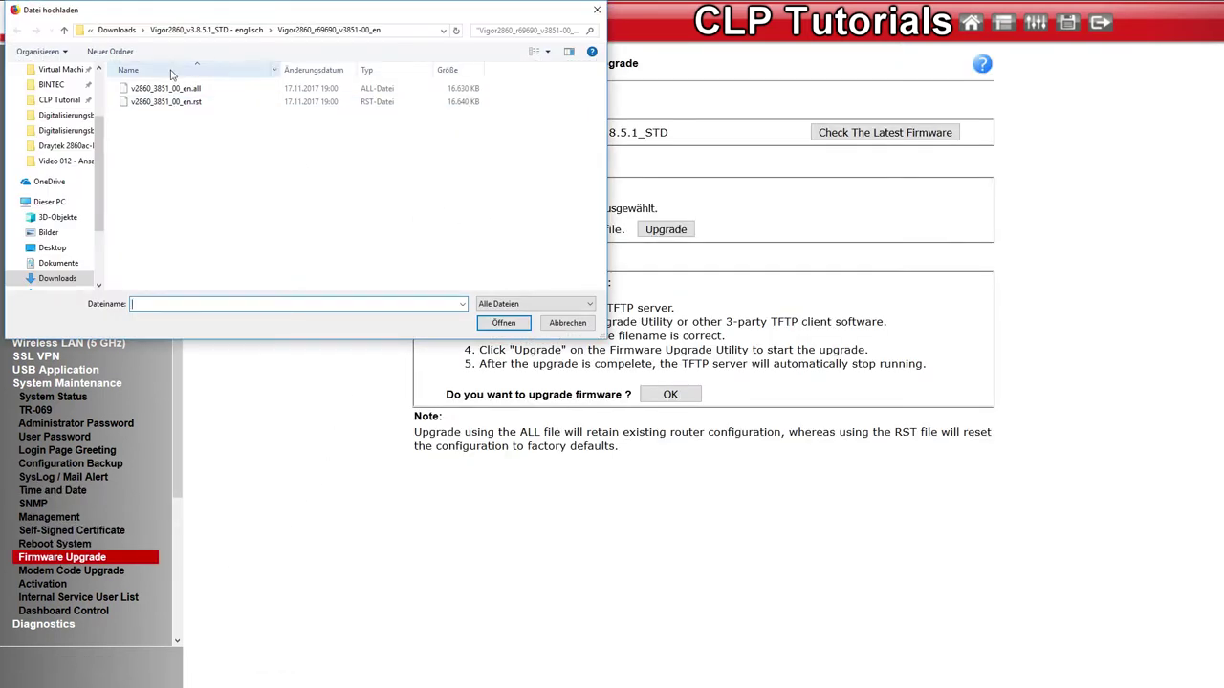
{"action": "left_click", "coordinate": [251, 31]}
{"action": "left_click", "coordinate": [163, 31]}
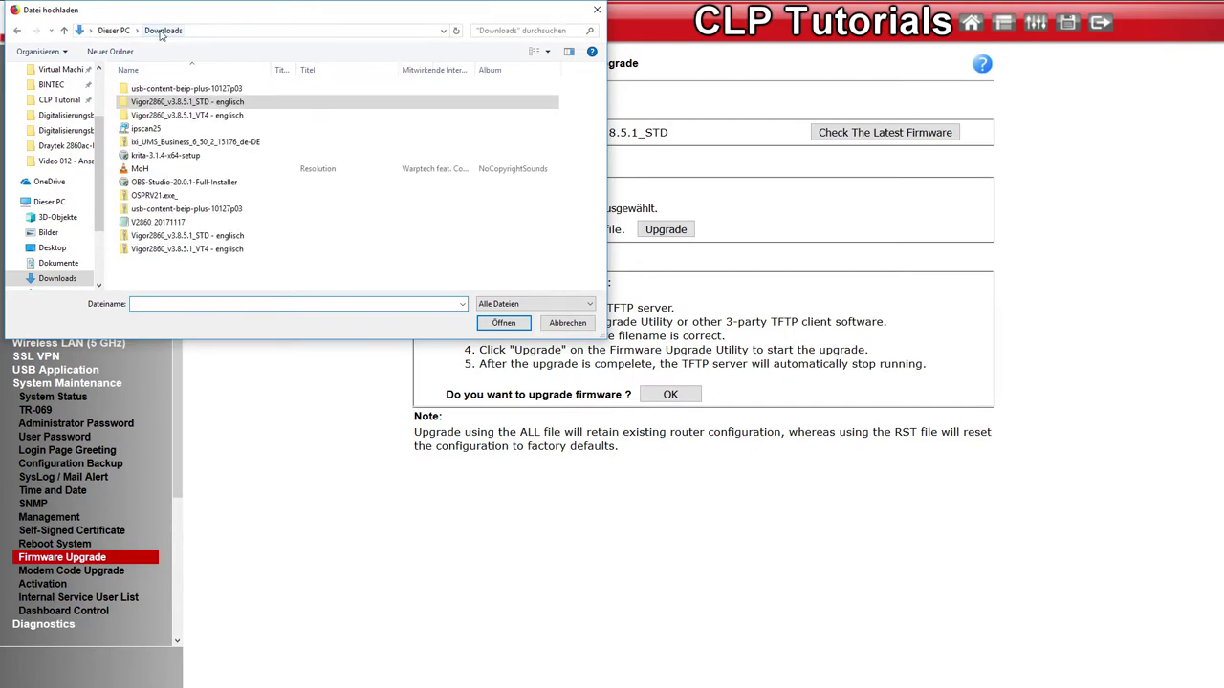
{"action": "double_click", "coordinate": [186, 115]}
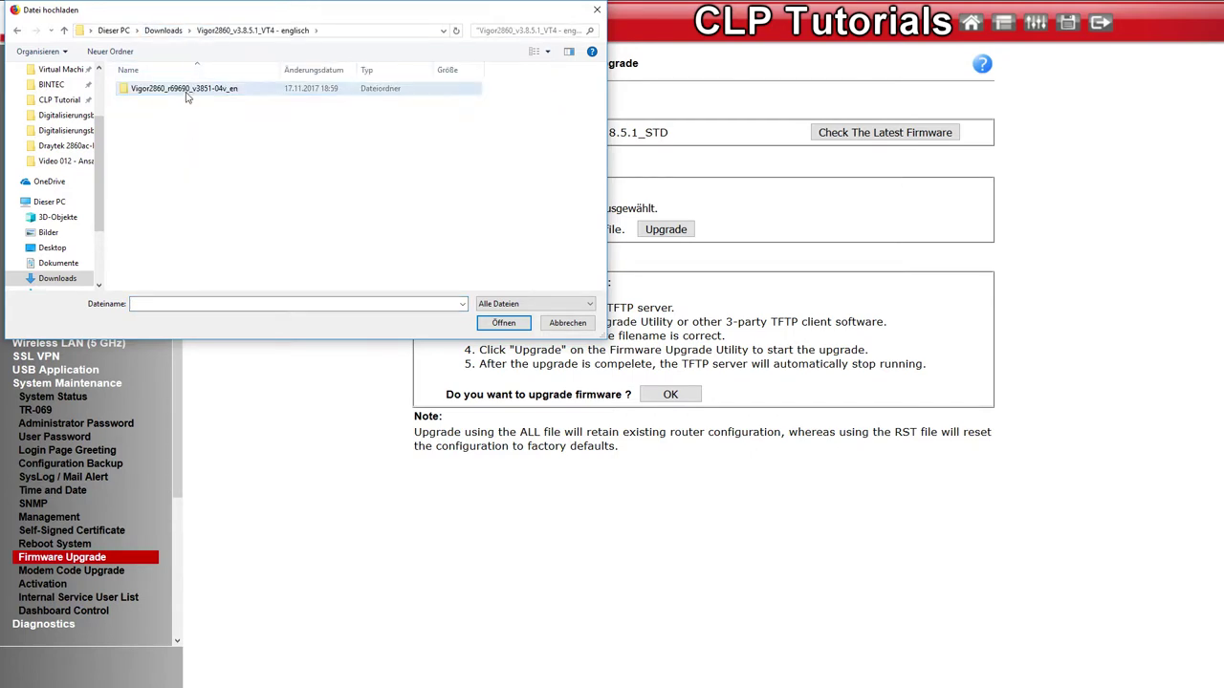
{"action": "double_click", "coordinate": [188, 92]}
{"action": "left_click", "coordinate": [237, 92]}
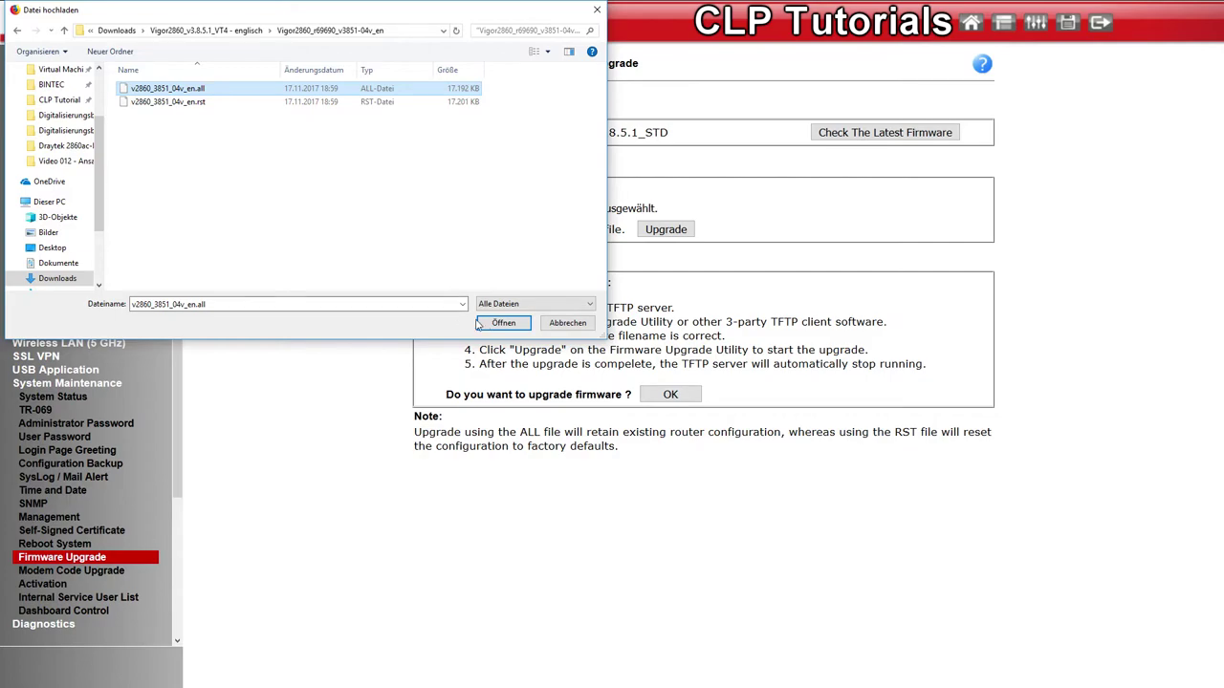
{"action": "left_click", "coordinate": [480, 323]}
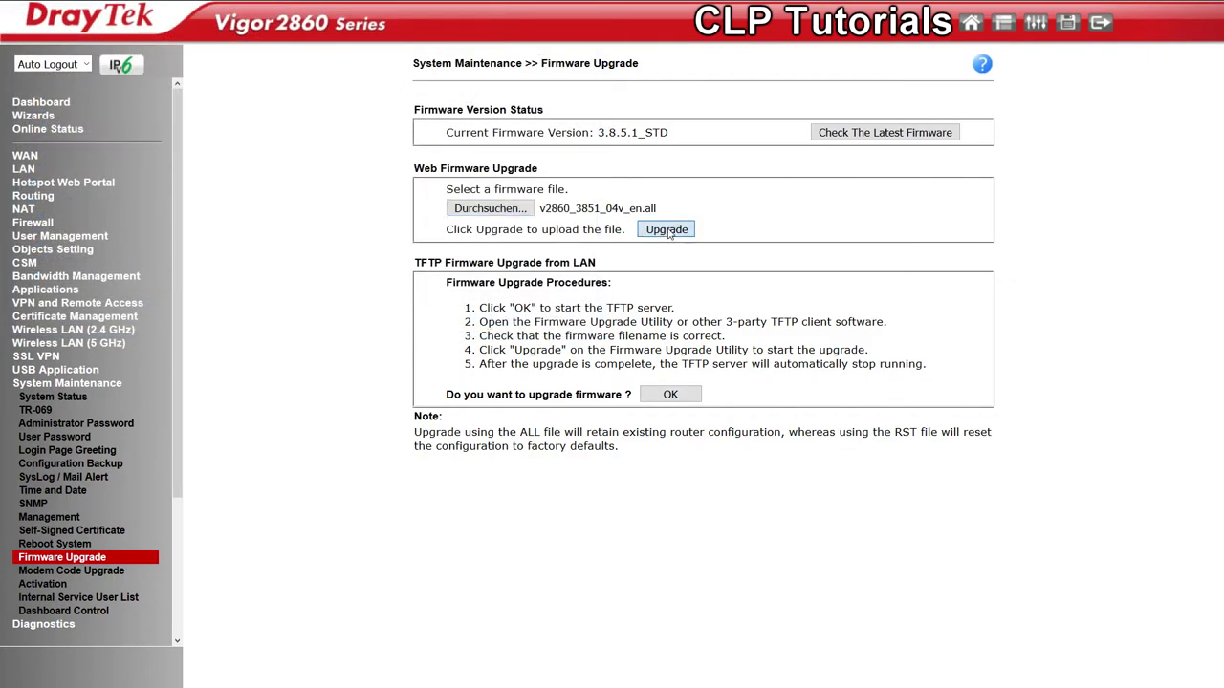
Upload the VT4 firmware, accept the warning, and restart the router
{"action": "left_click", "coordinate": [667, 232]}
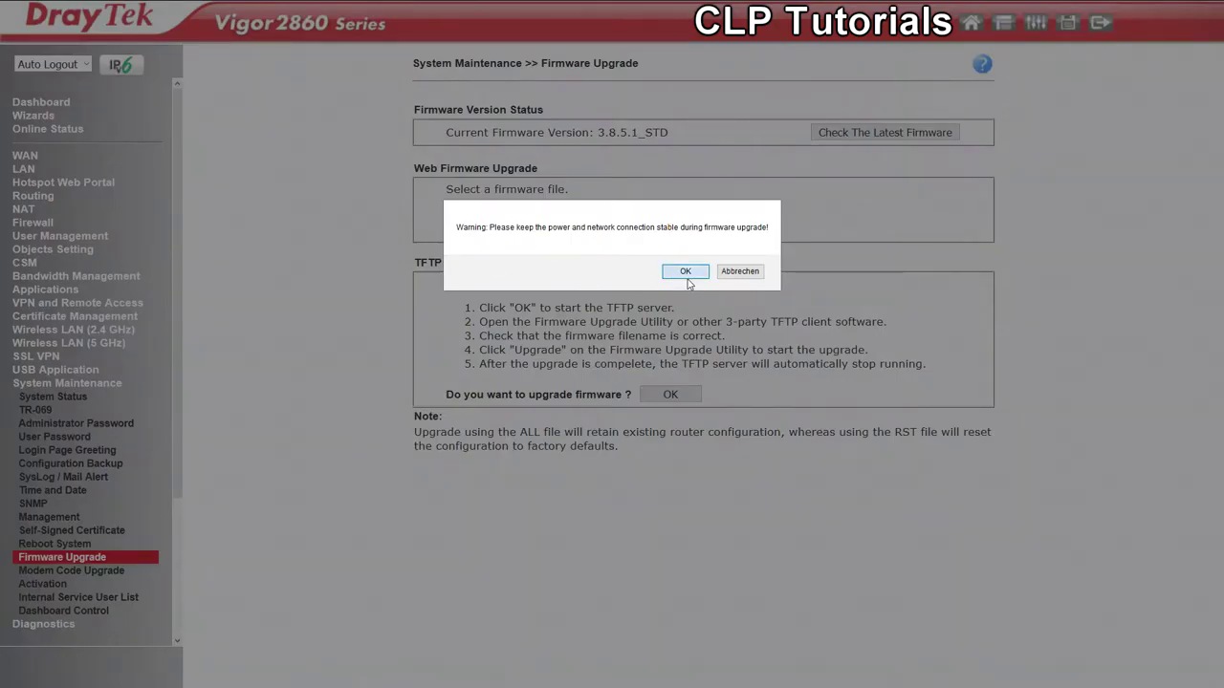
{"action": "left_click", "coordinate": [685, 271]}
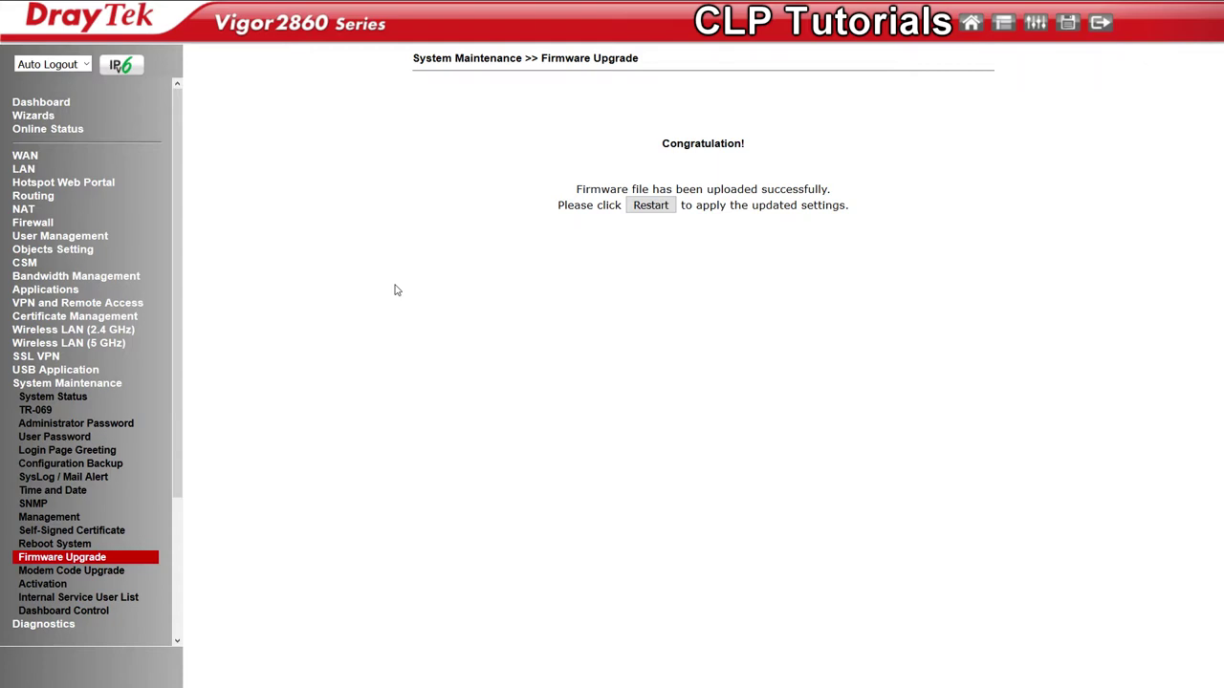
{"action": "left_click", "coordinate": [663, 272]}
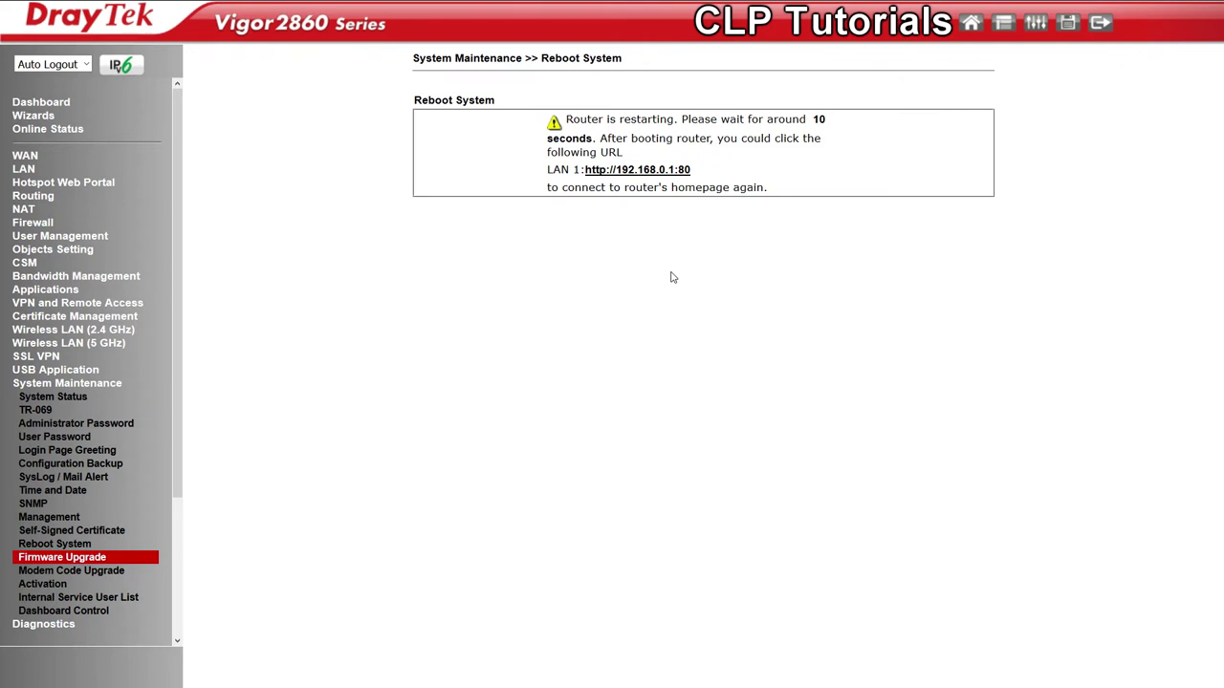
Log back in after the VT4 upgrade and view the LAN General Setup's LAN 1 IP entry
{"action": "left_click", "coordinate": [691, 358]}
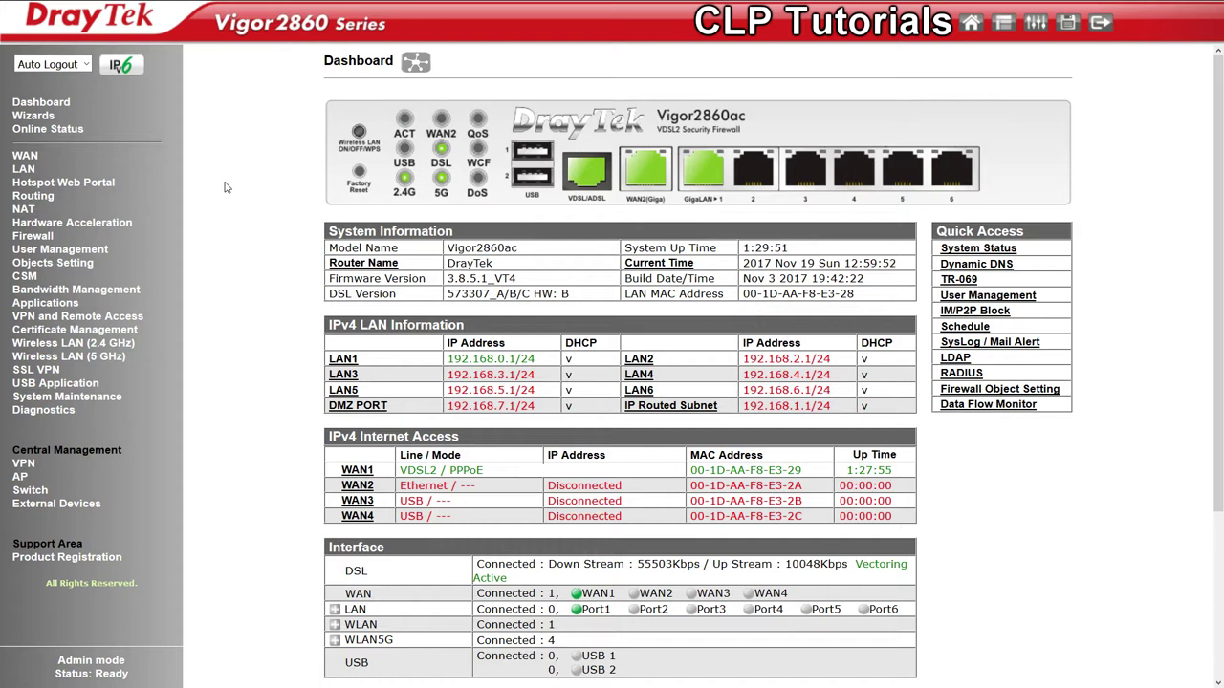
{"action": "left_click", "coordinate": [21, 168]}
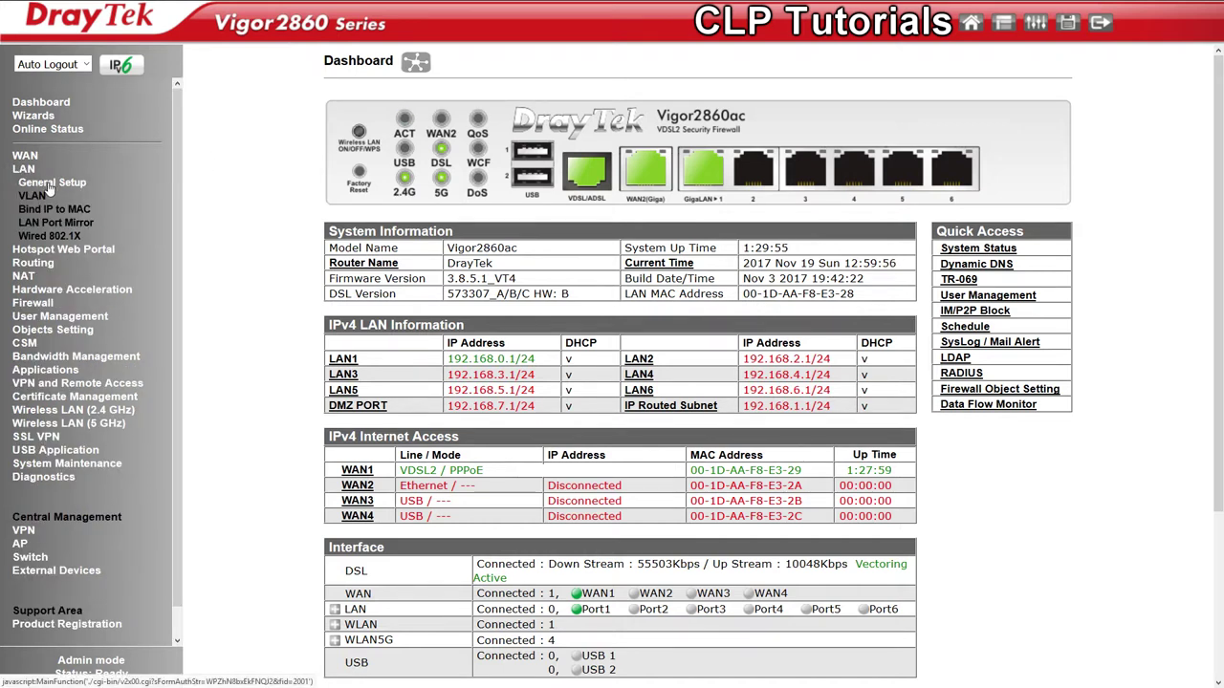
{"action": "left_click", "coordinate": [48, 184]}
{"action": "left_click_drag", "start_coordinate": [460, 144], "coordinate": [785, 142]}
{"action": "left_click", "coordinate": [785, 140]}
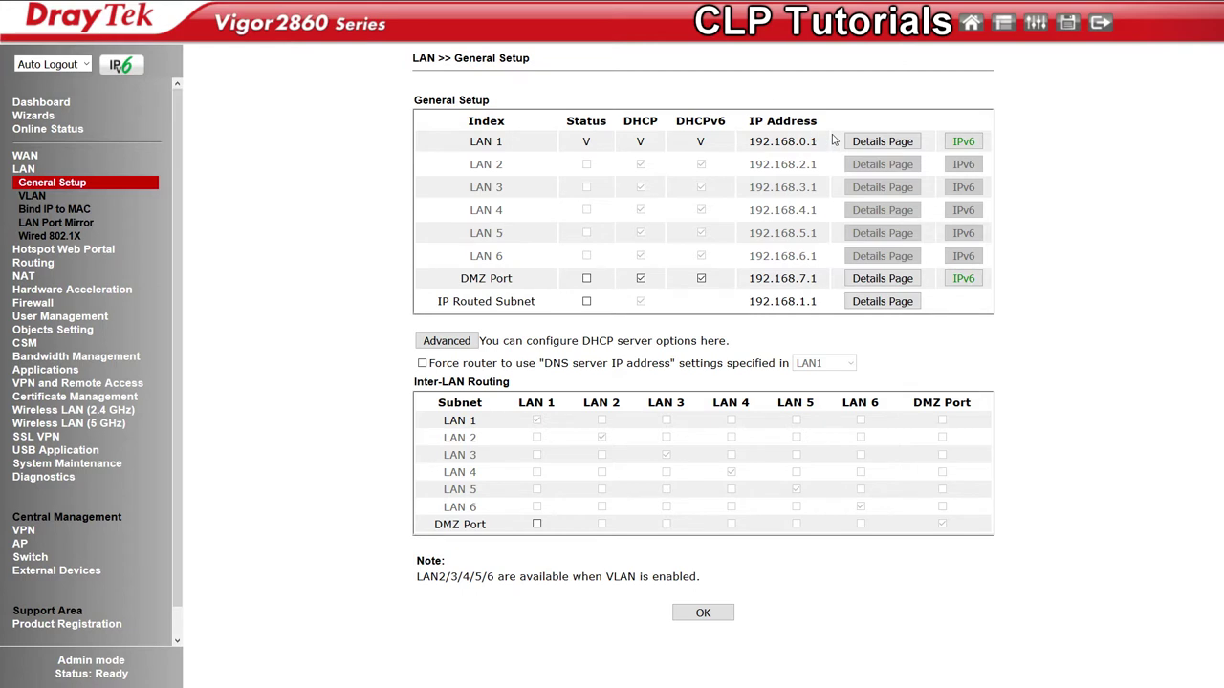
Review LAN 1's DHCP settings (start 192.168.0.100, pool 100, gateway) and submit them unchanged
{"action": "left_click", "coordinate": [898, 143]}
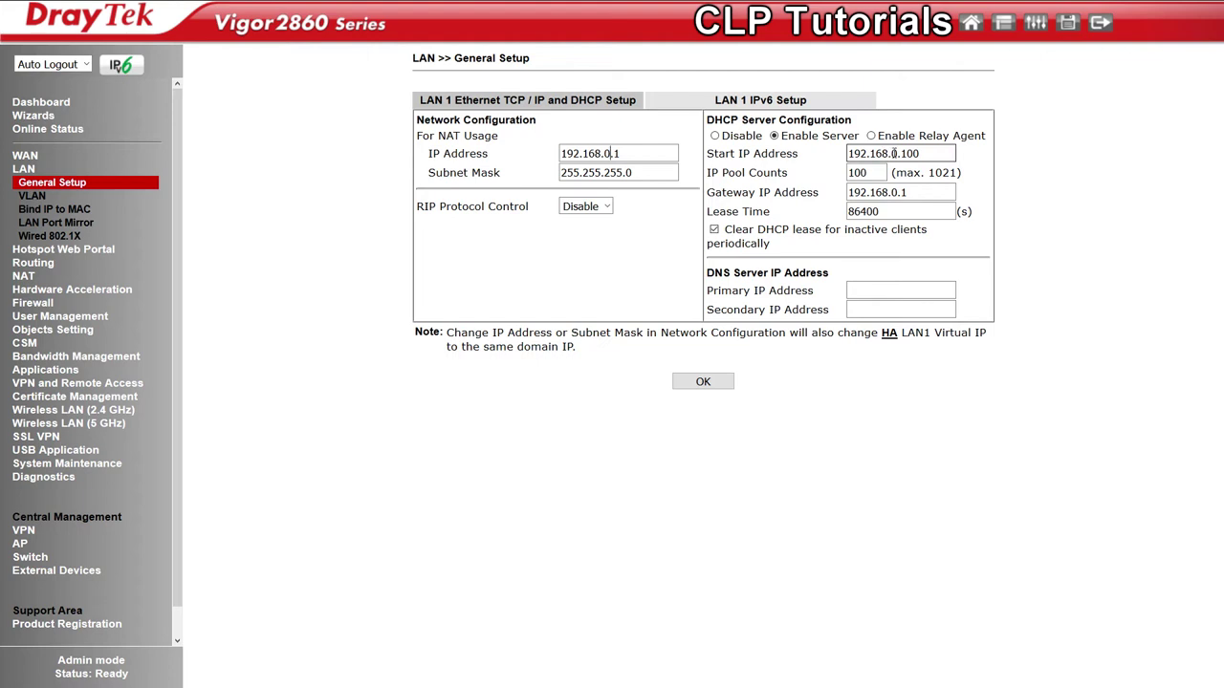
{"action": "left_click_drag", "start_coordinate": [707, 155], "coordinate": [788, 153]}
{"action": "left_click", "coordinate": [789, 153]}
{"action": "left_click", "coordinate": [850, 174]}
{"action": "left_click_drag", "start_coordinate": [789, 191], "coordinate": [707, 188]}
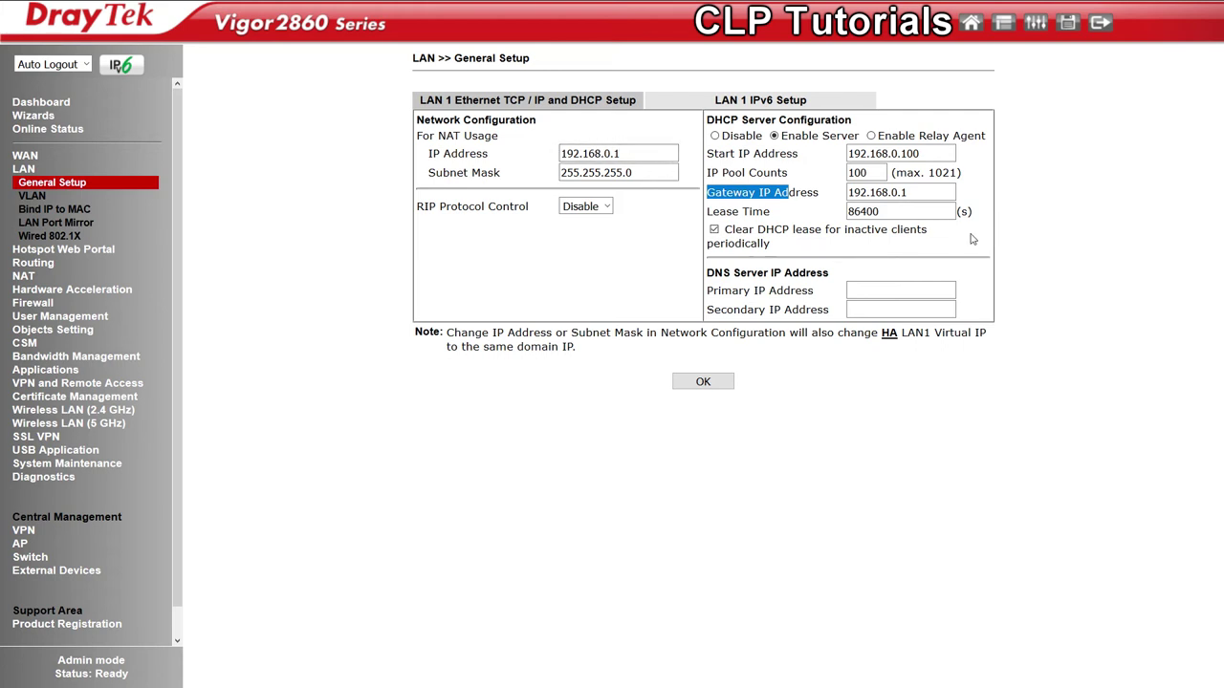
{"action": "left_click", "coordinate": [701, 383]}
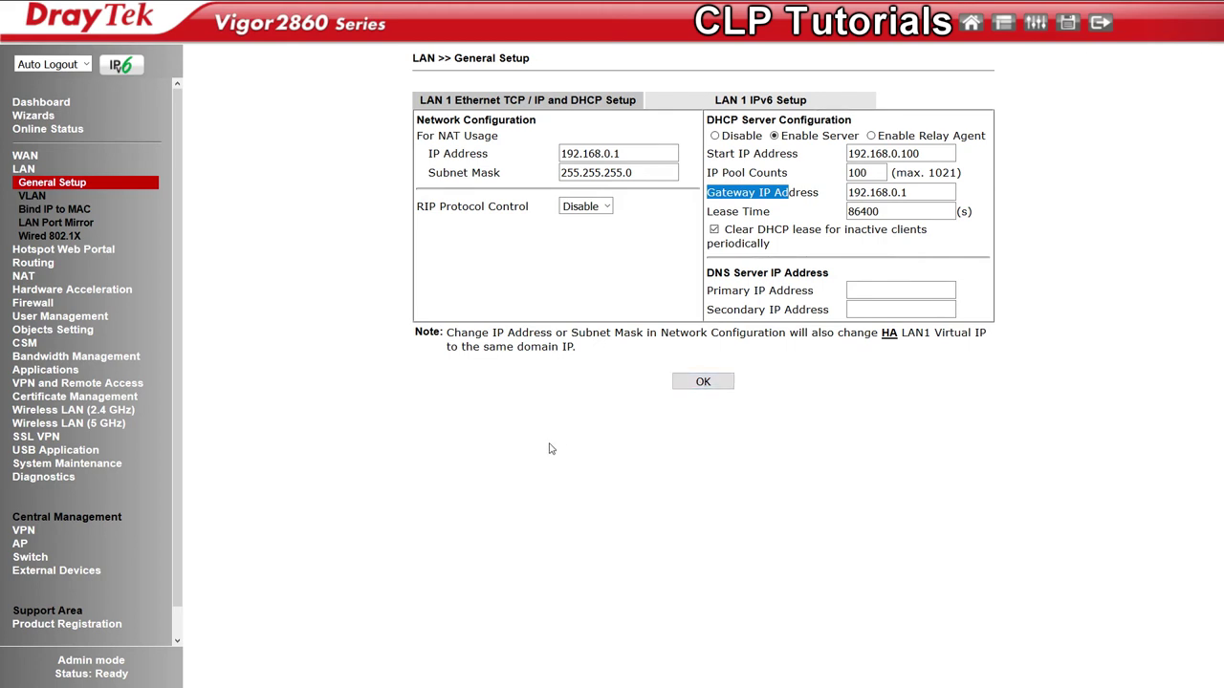